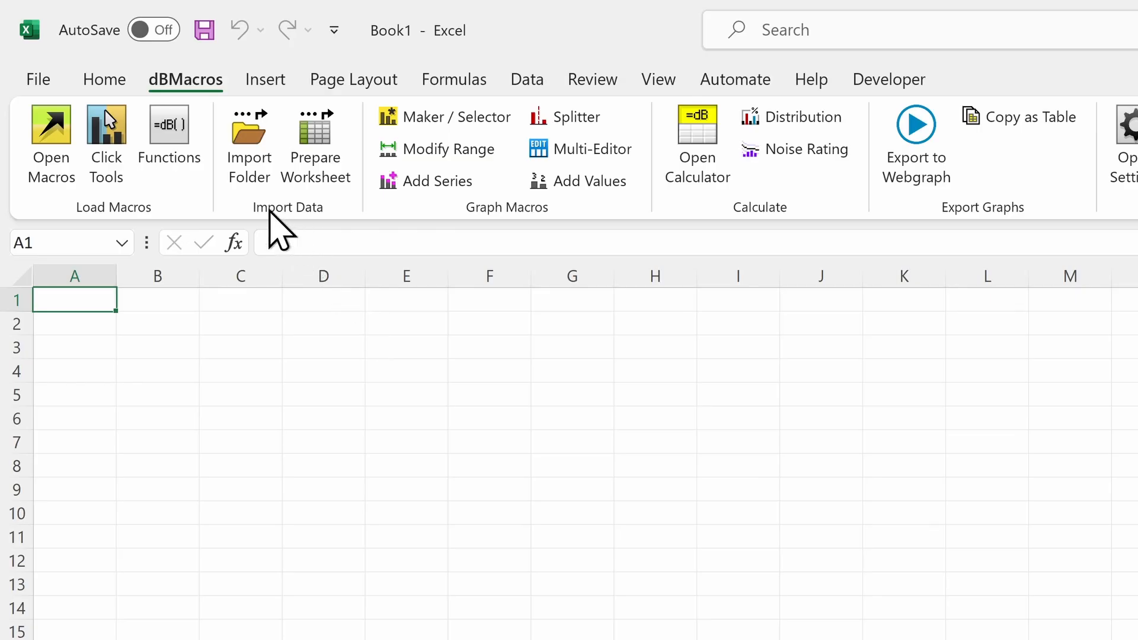
Step: Start a Norsonic Nor140 NorXfer Excel Export import of folder 201113, including later-dated folders
left_click(249, 172)
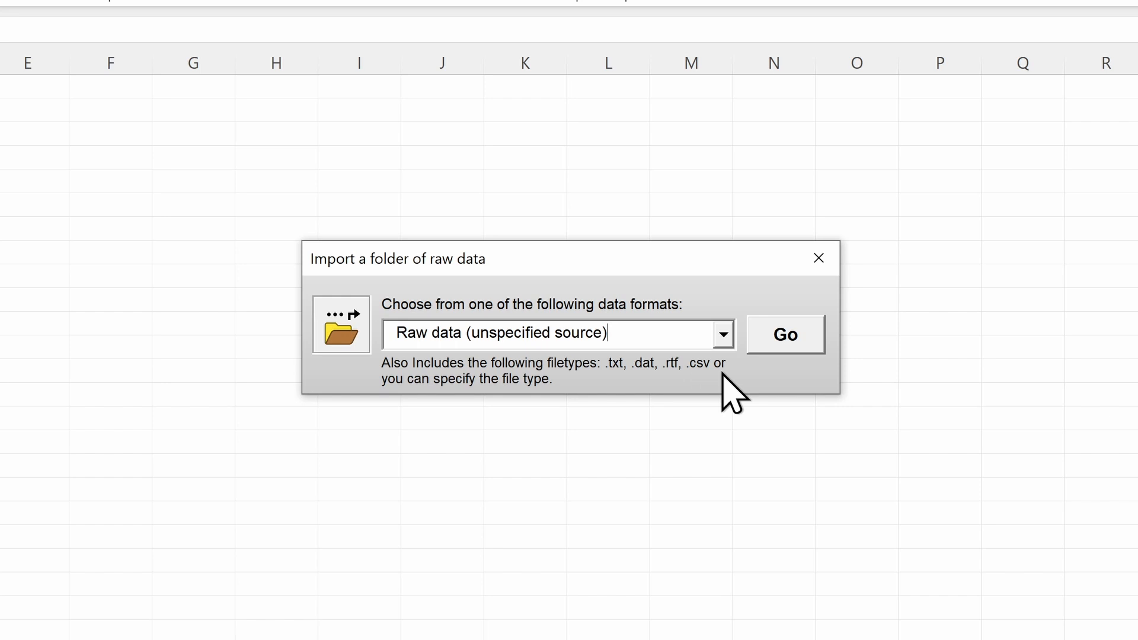
left_click(723, 337)
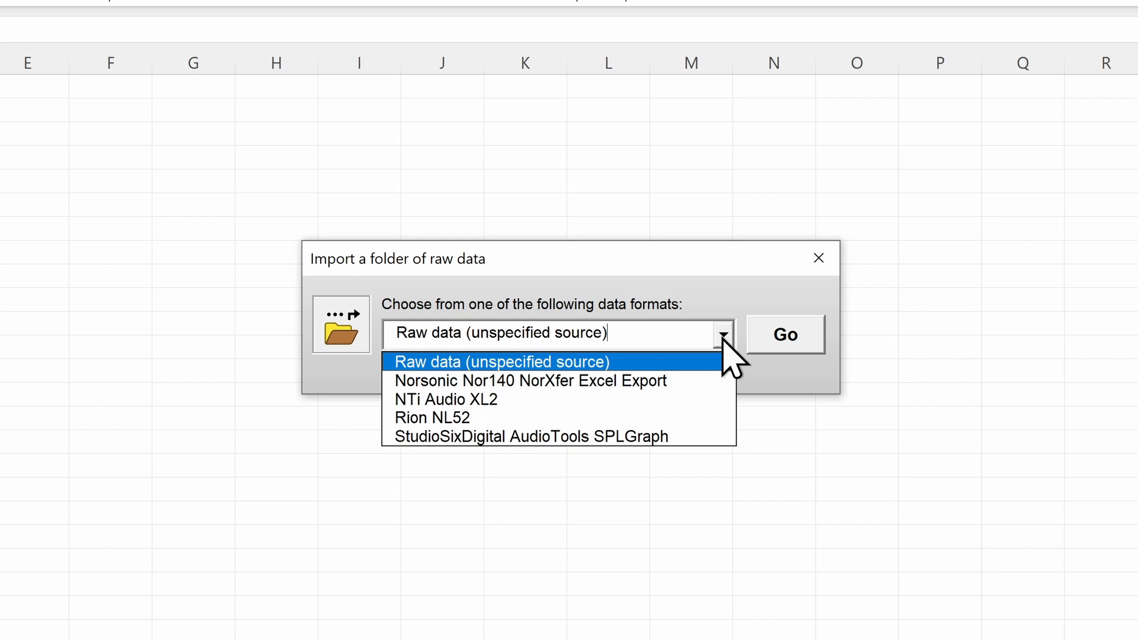
left_click(723, 377)
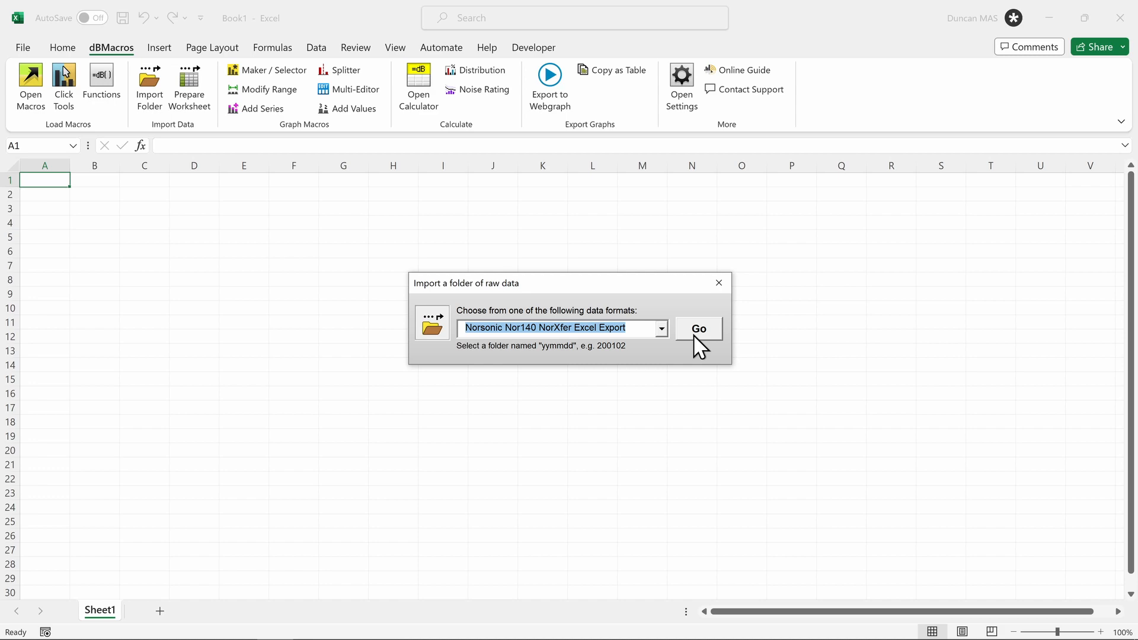
left_click(695, 336)
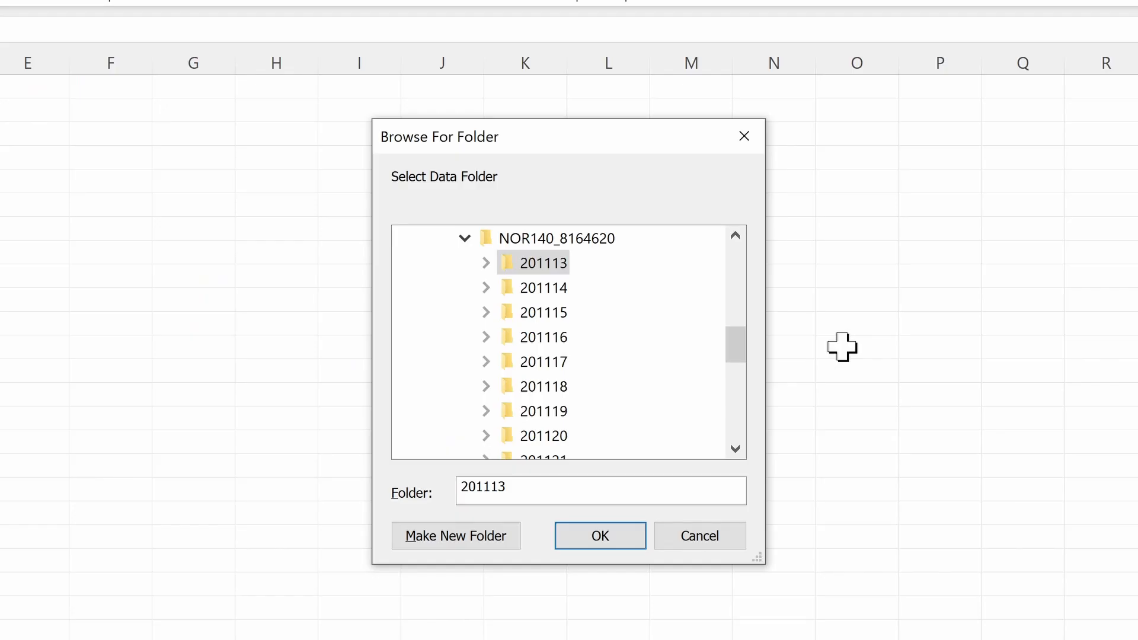
left_click(592, 535)
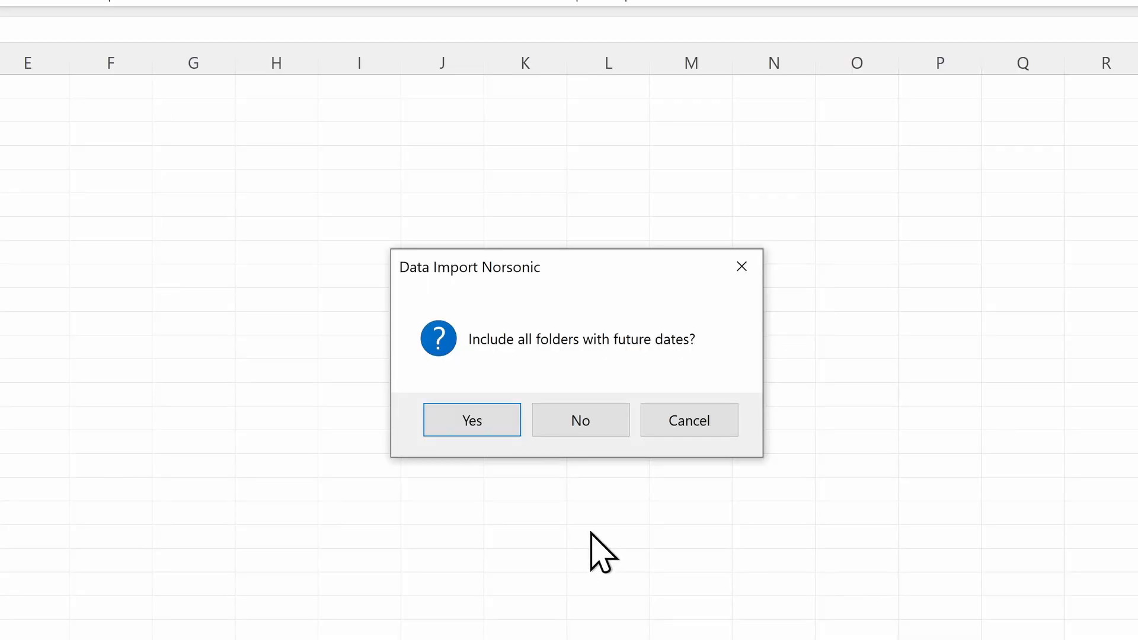
left_click(477, 424)
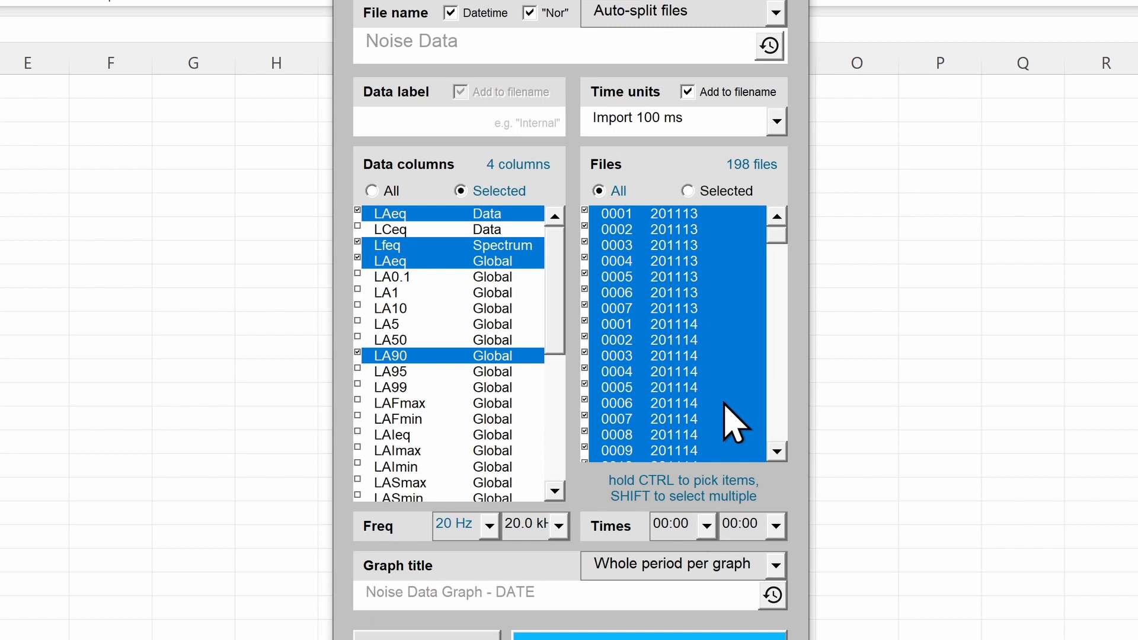
Step: Import the files with LCeq and LA10 added, file name 'Site name' and data label 'External'
left_click(418, 231, "ctrl")
left_click(420, 309, "ctrl")
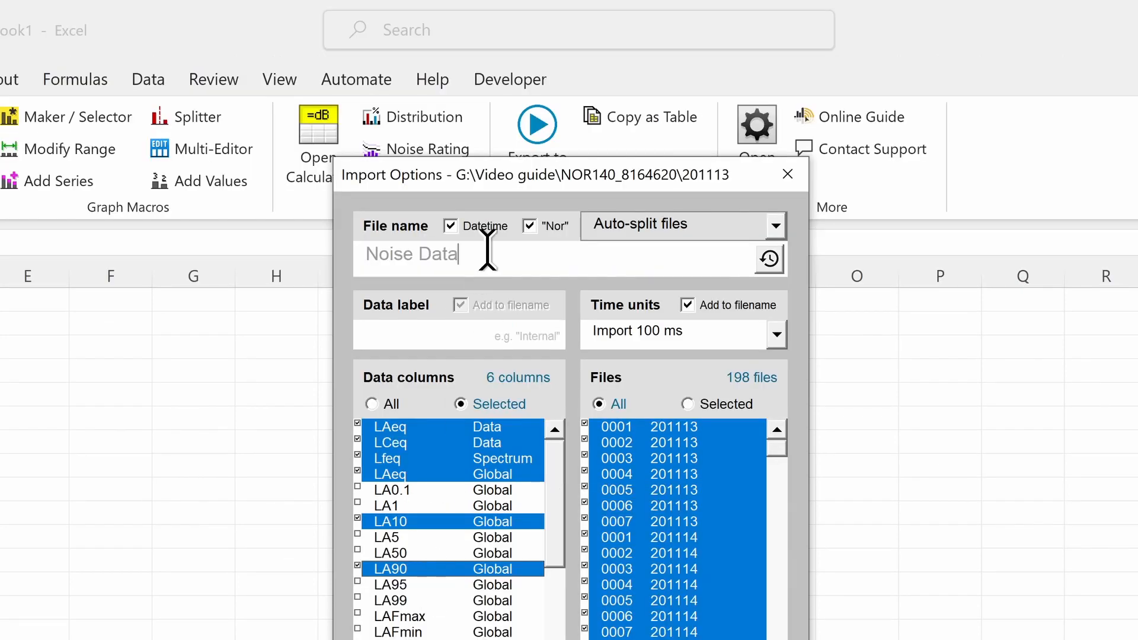
left_click_drag(487, 40, 254, 54)
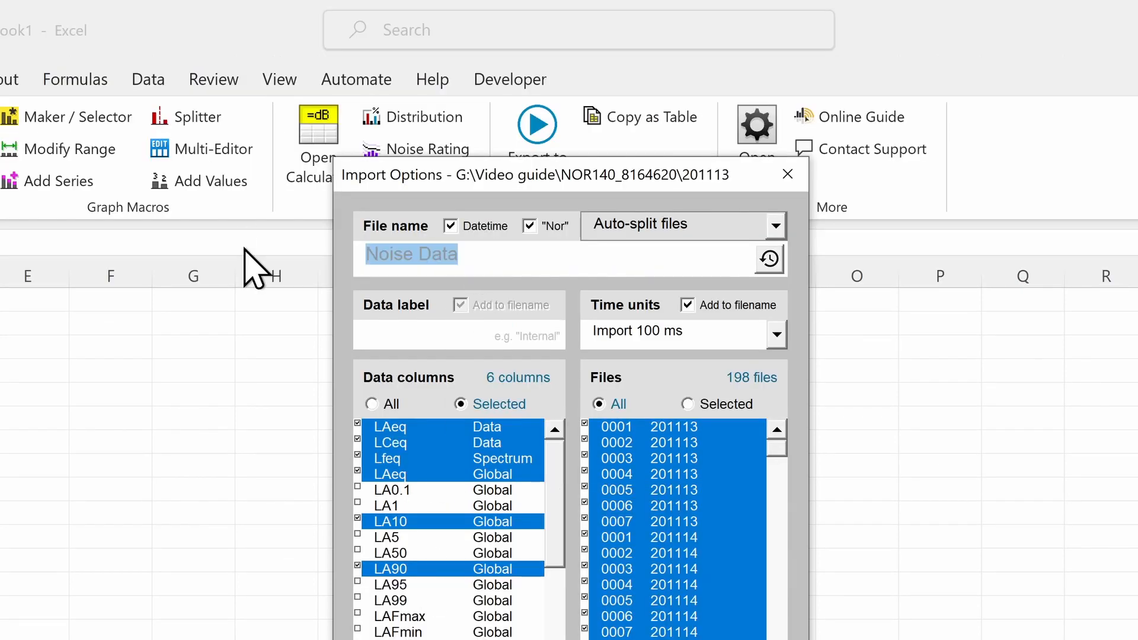
type("Site name")
key("Tab")
type("External")
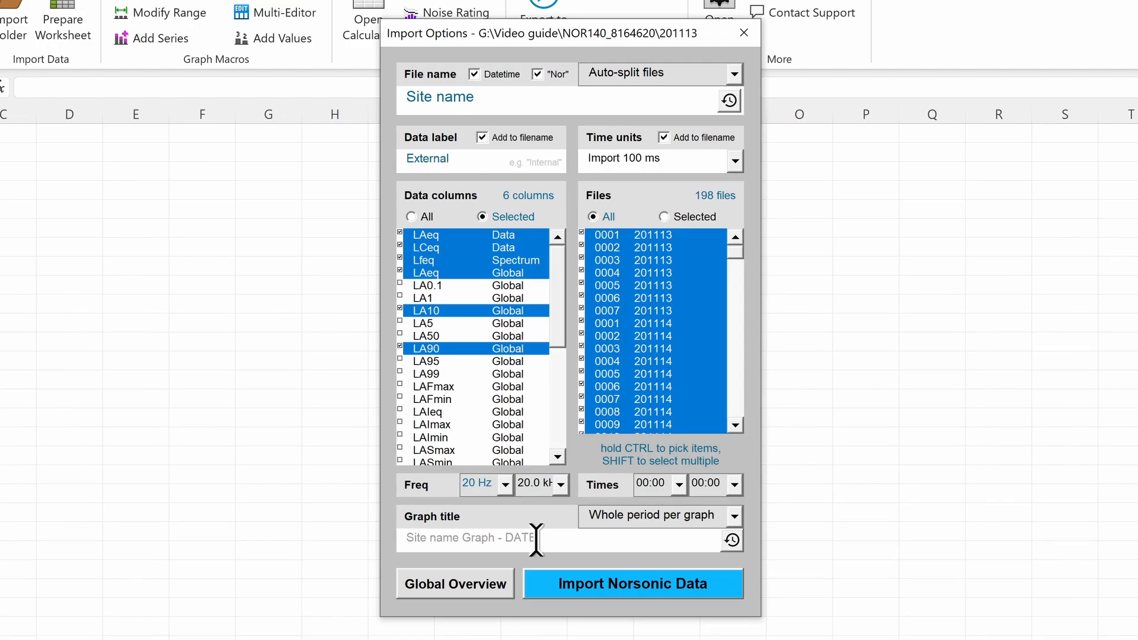
left_click(599, 588)
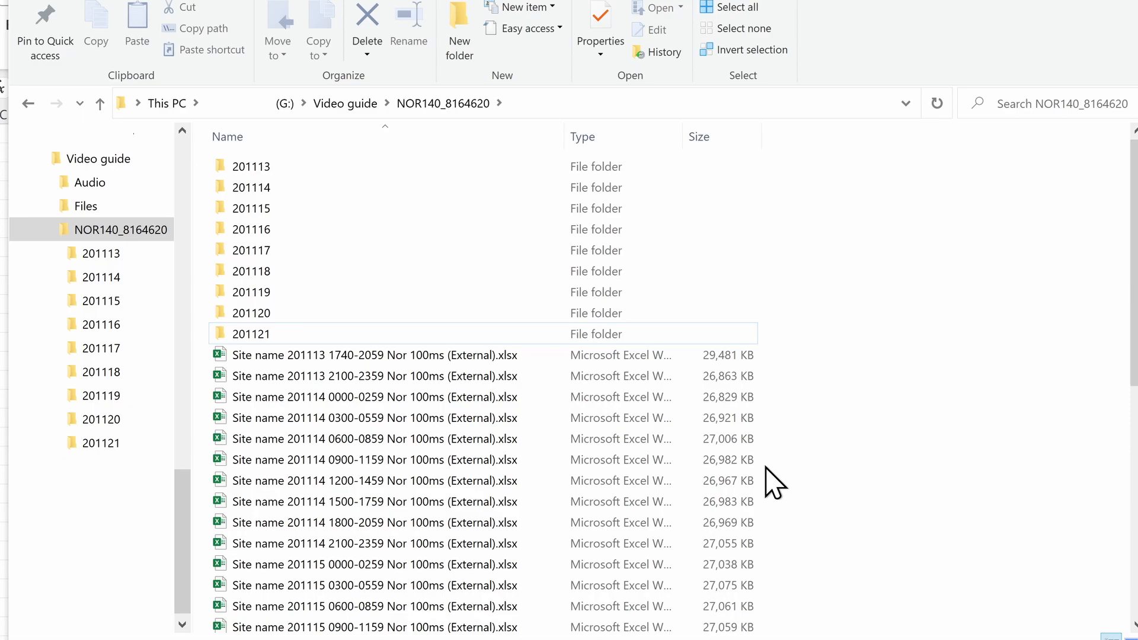
Step: Open the first Site name 201113 workbook and view its 201113 18 and 19 (External) Graph sheets
left_click(443, 350)
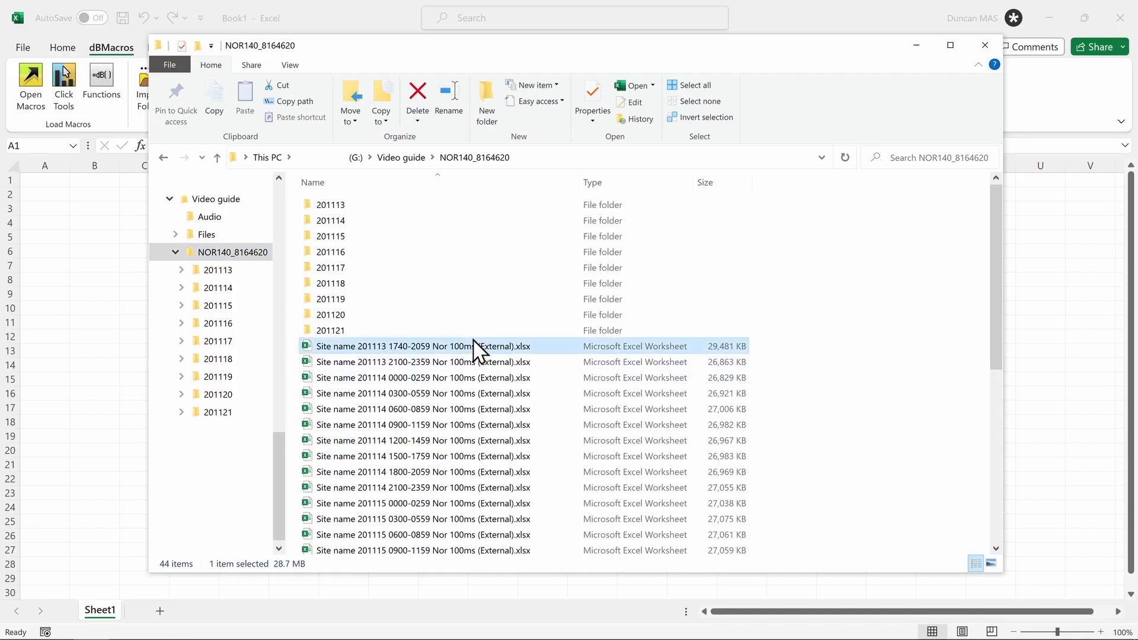
double_click(473, 339)
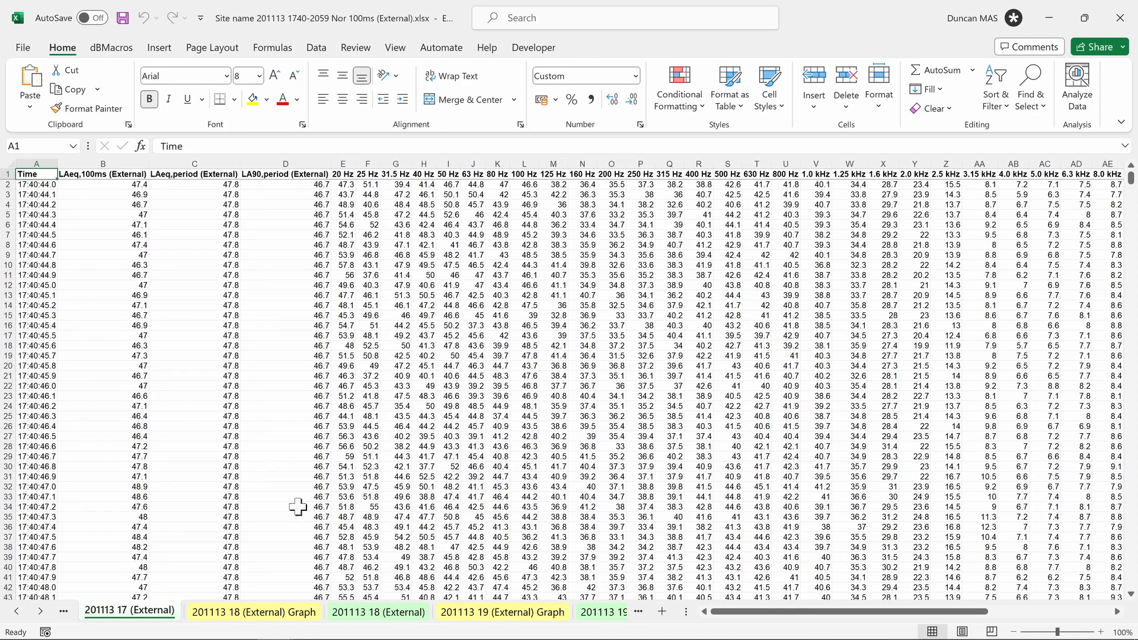
left_click(255, 614)
left_click(467, 613)
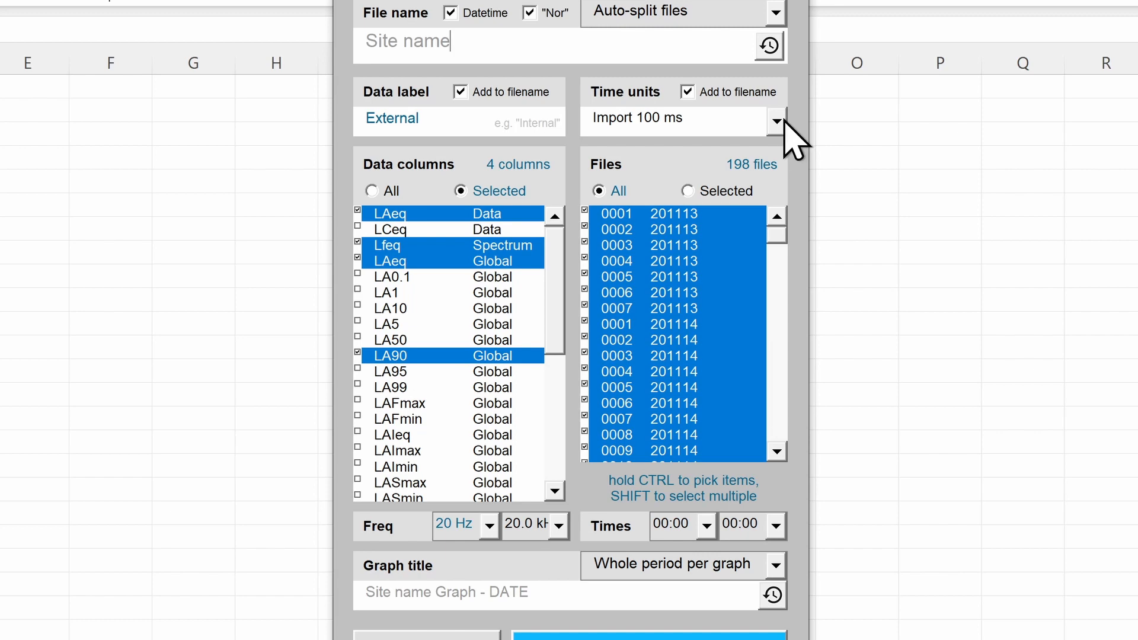
Step: Convert the data to 1-second intervals and generate a Global Overview, viewing its distribution chart
left_click(693, 201)
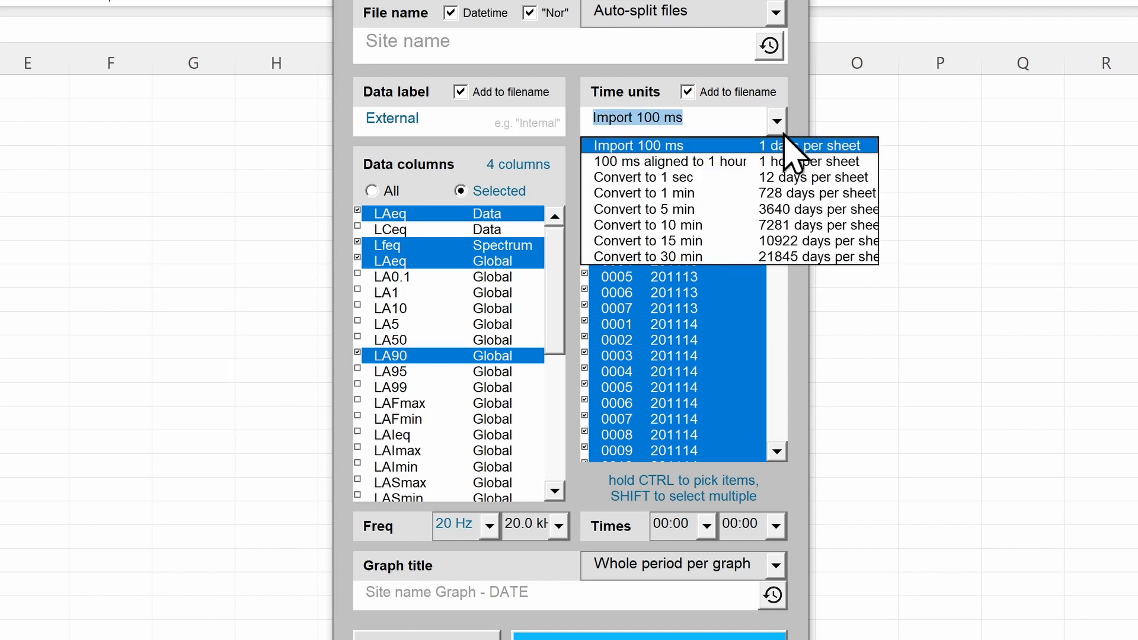
left_click(785, 177)
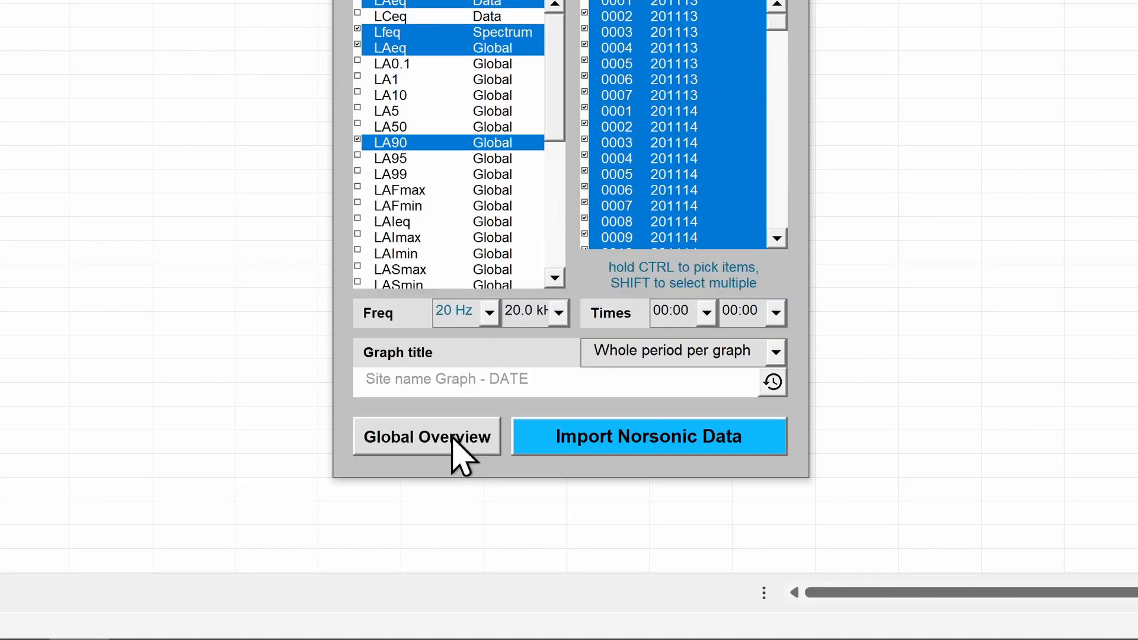
left_click(451, 440)
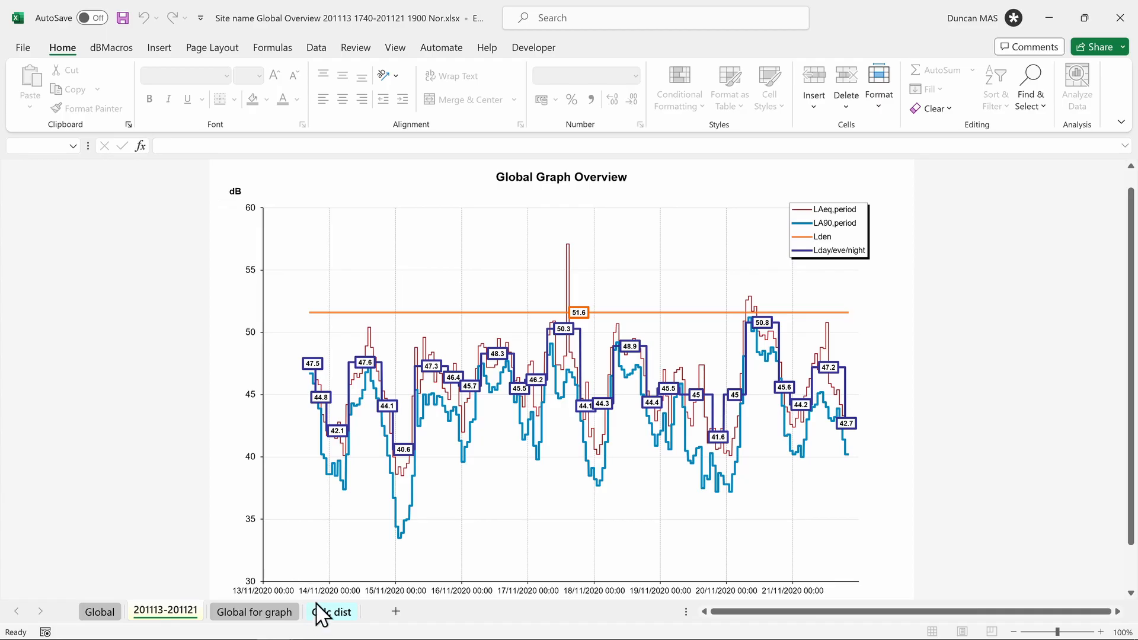
left_click(320, 611)
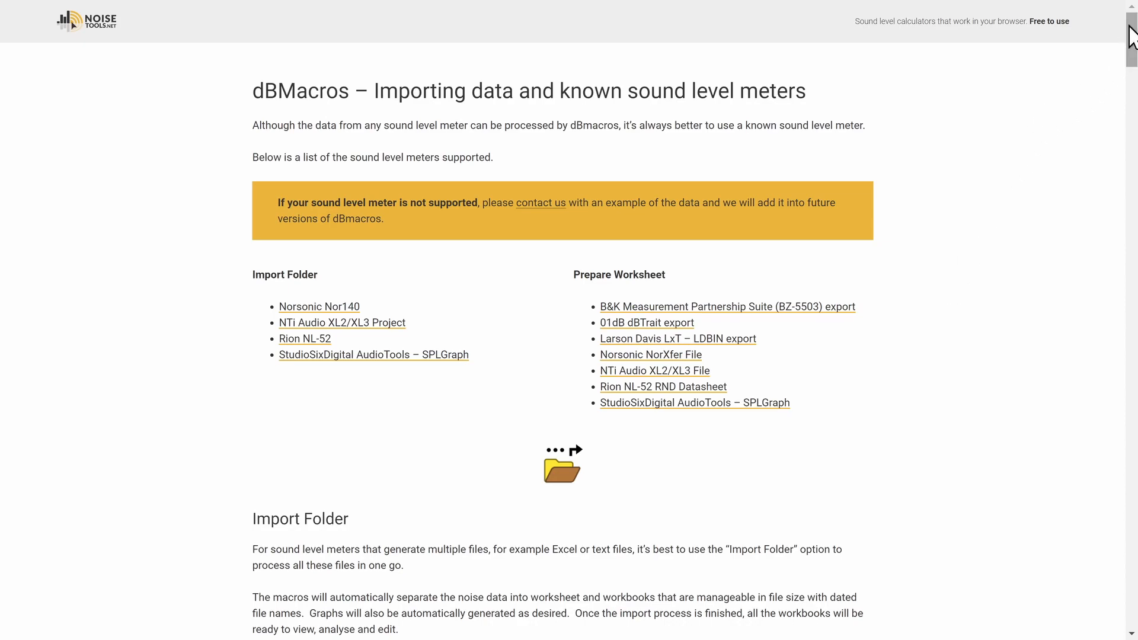
left_click_drag(1125, 37, 1098, 268)
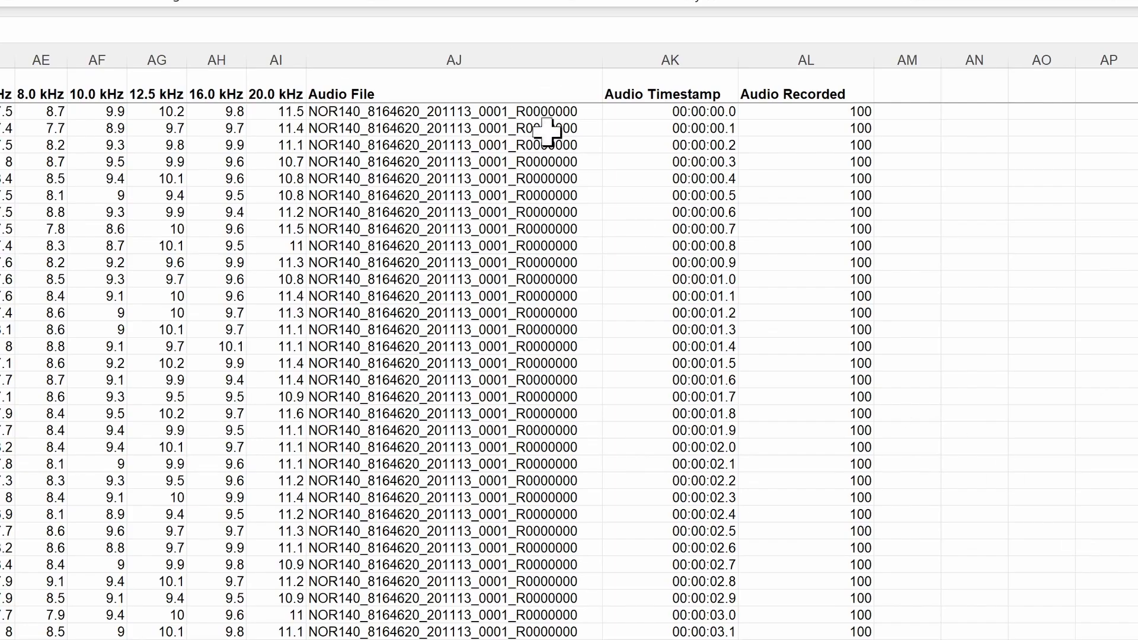
Step: Select the Audio Recorded column and add it as a series on the noise graph
left_click(617, 164)
left_click_drag(532, 61, 806, 79)
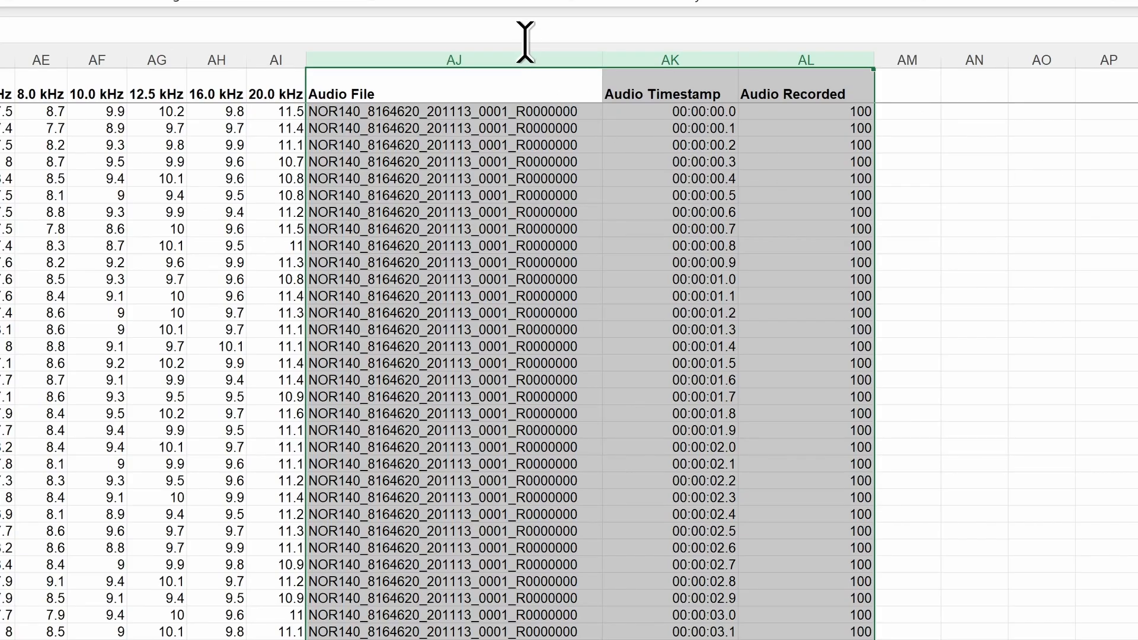
left_click(497, 52)
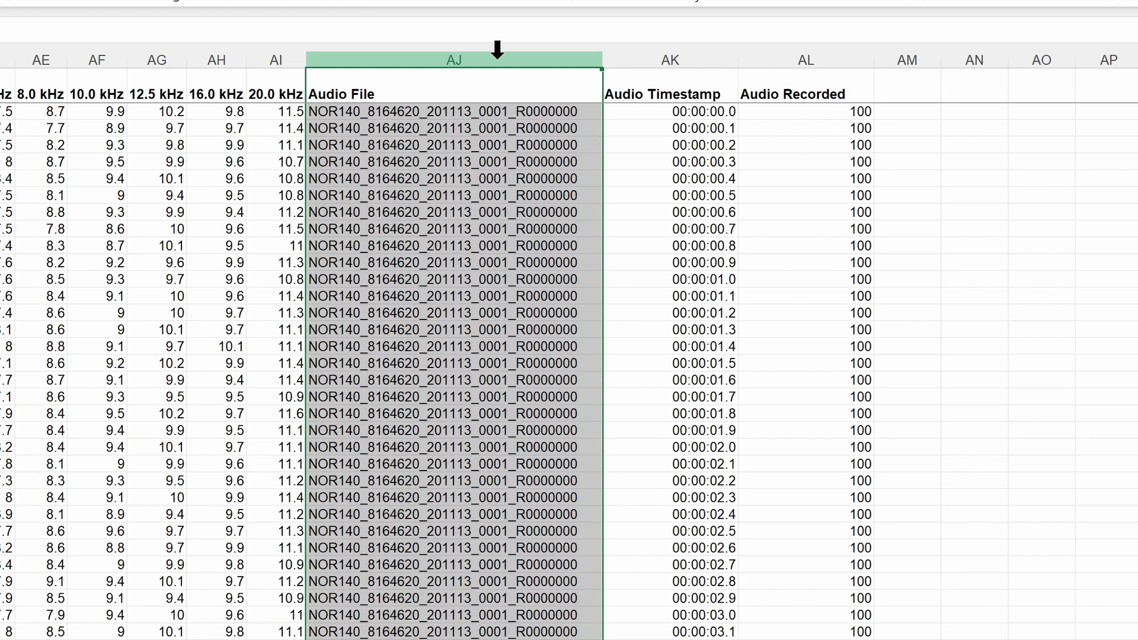
left_click(719, 47)
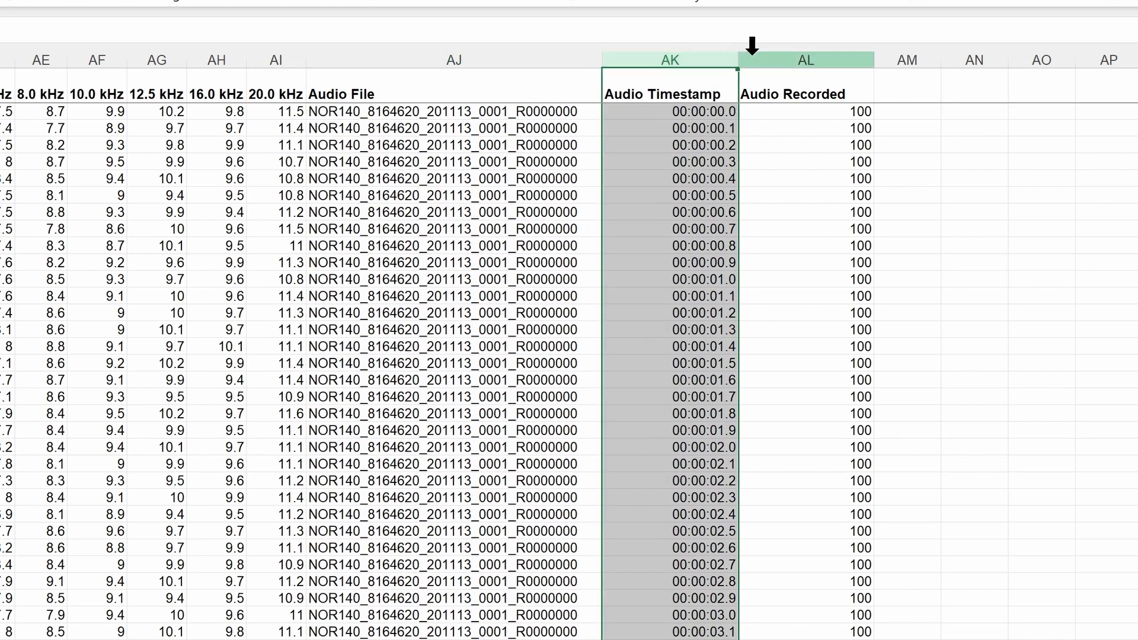
left_click(788, 46)
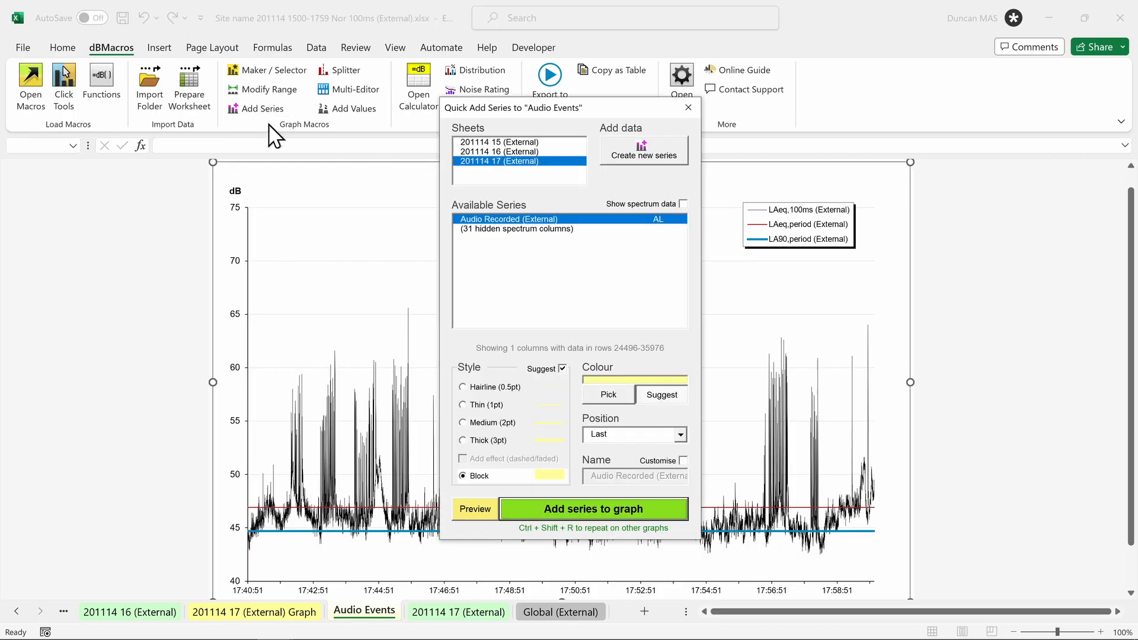
left_click(560, 220)
left_click(599, 509)
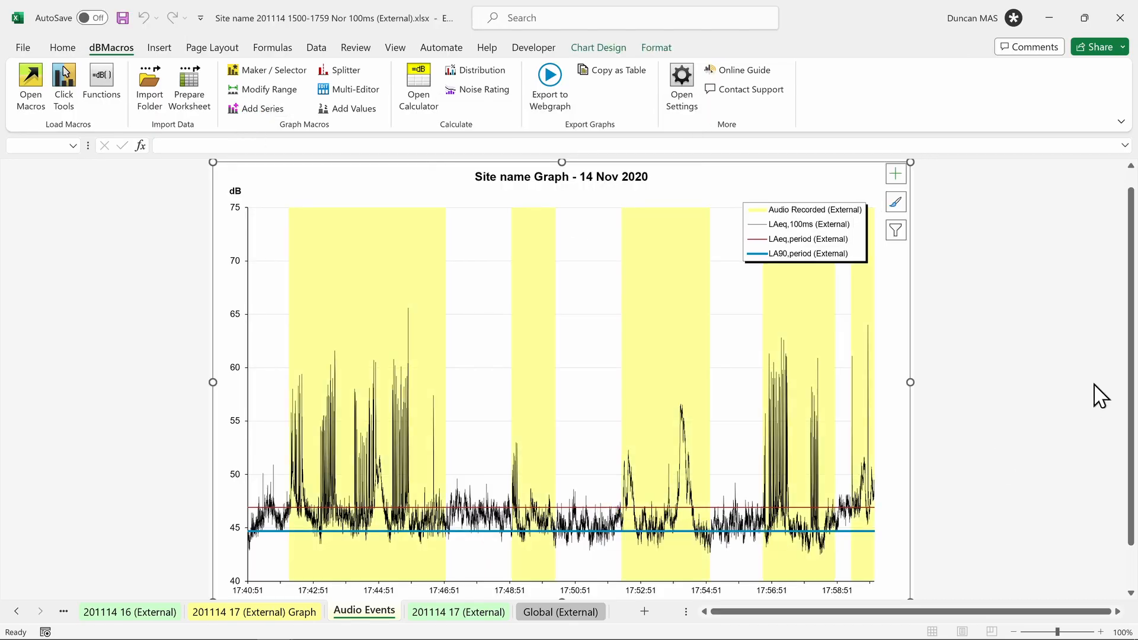
Step: Look up the audio file and time offset for several chart points, including the tallest peak
left_click(172, 389)
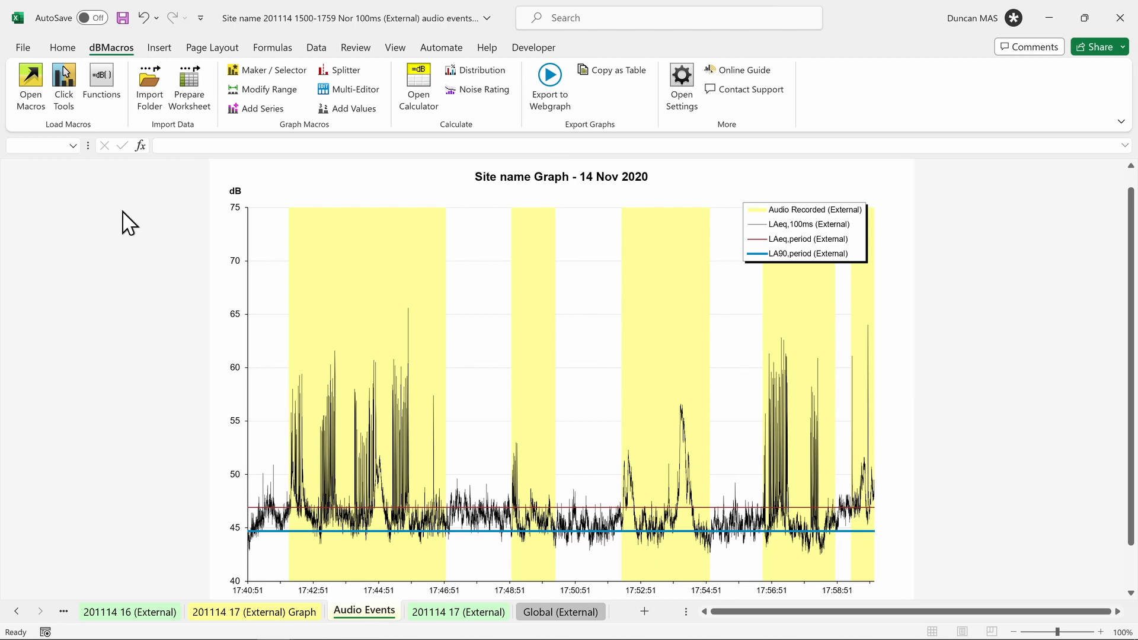
left_click(64, 88)
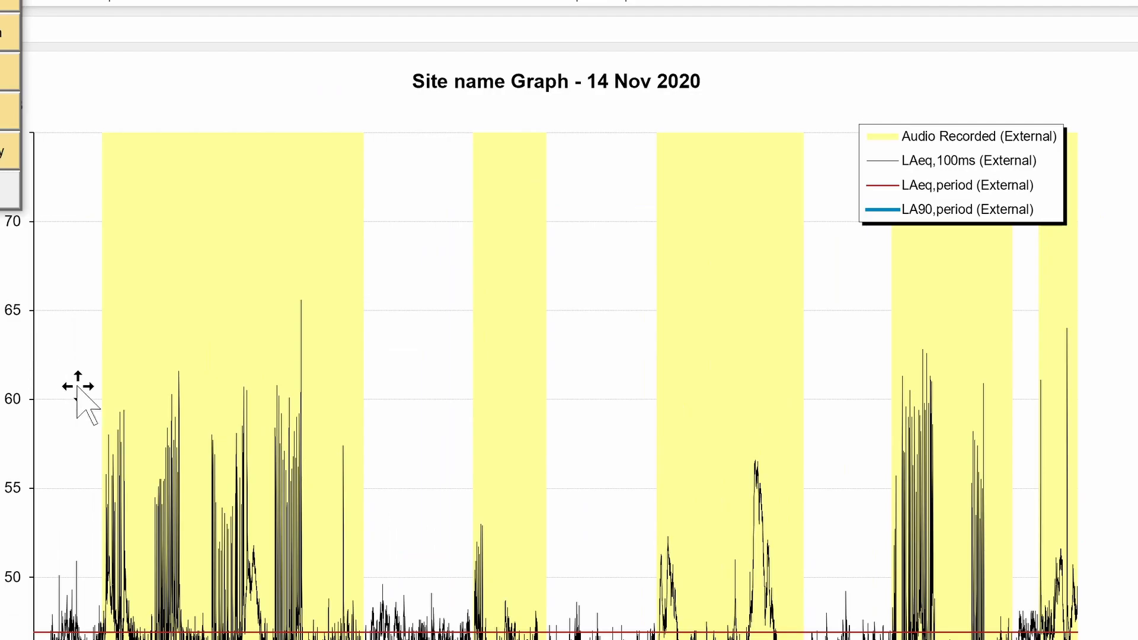
left_click(125, 413)
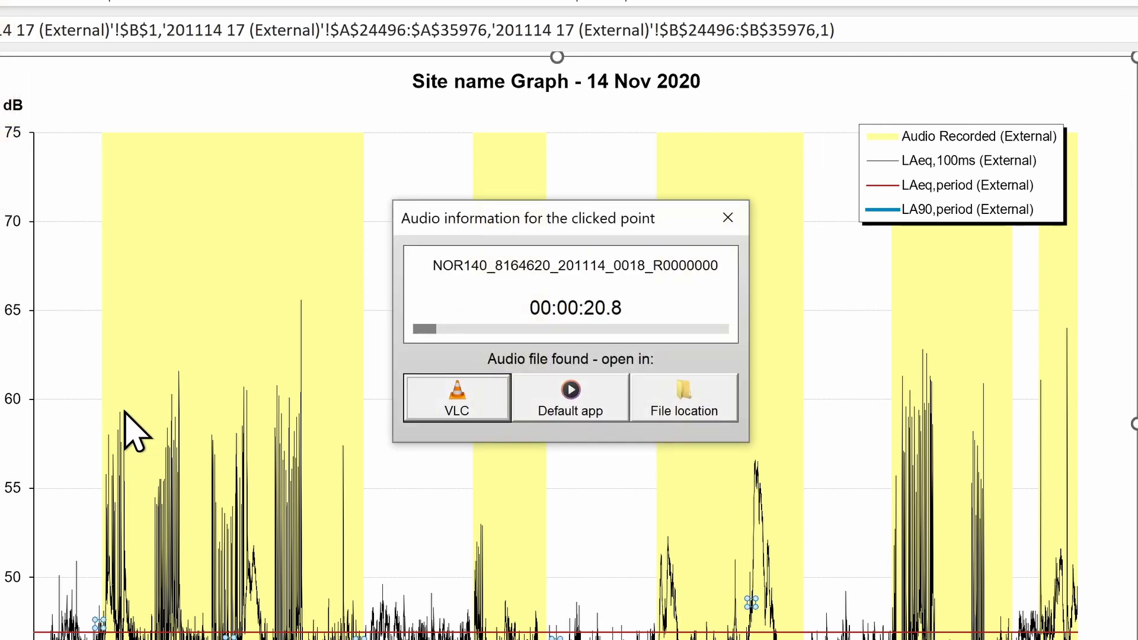
left_click(178, 371)
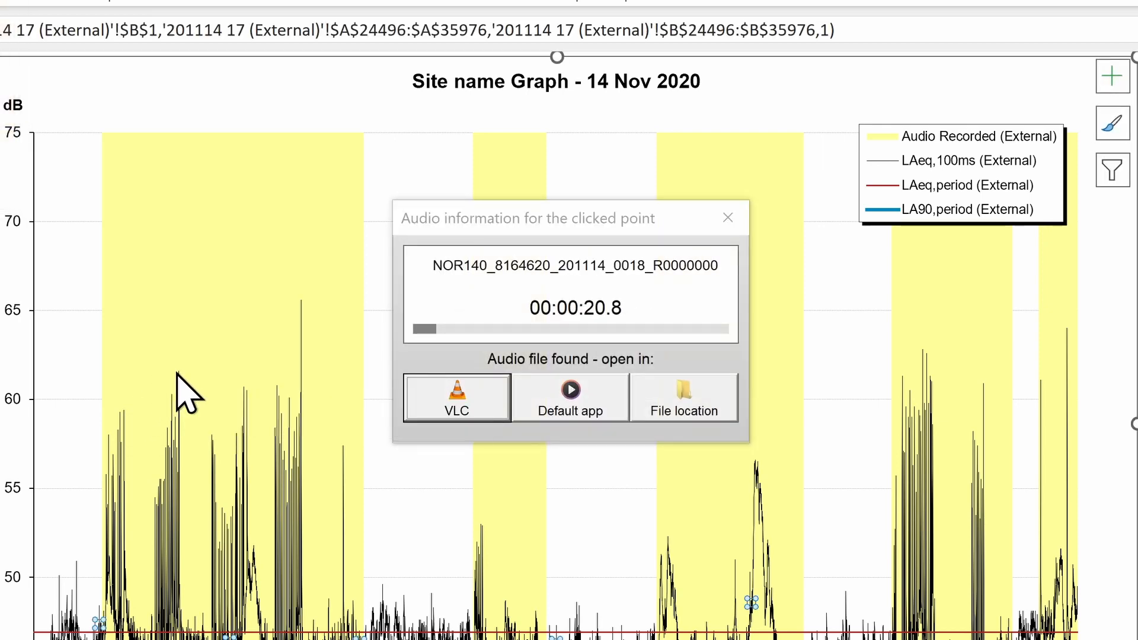
left_click(301, 301)
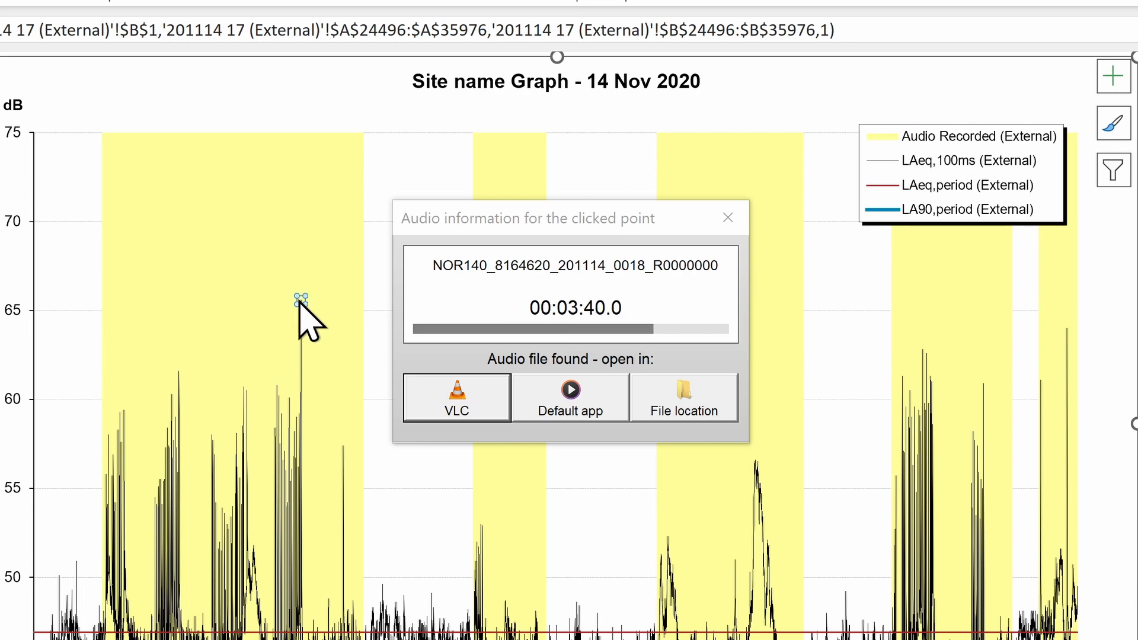
left_click(343, 446)
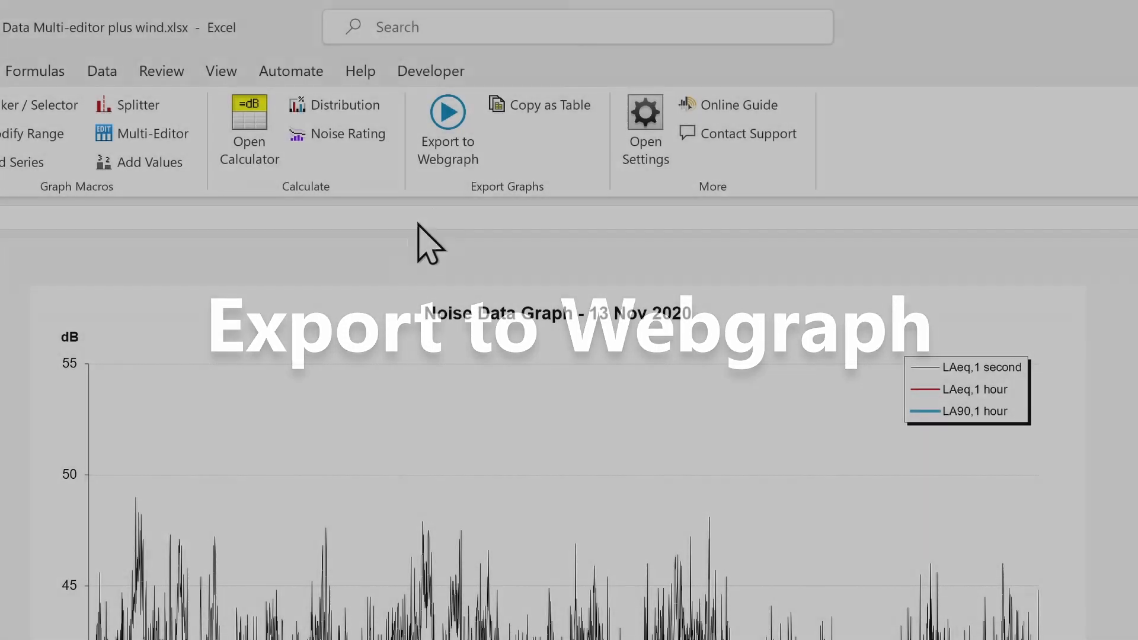
Step: Export the chart as a webgraph with spectrum export kept on and no labels added
left_click(450, 145)
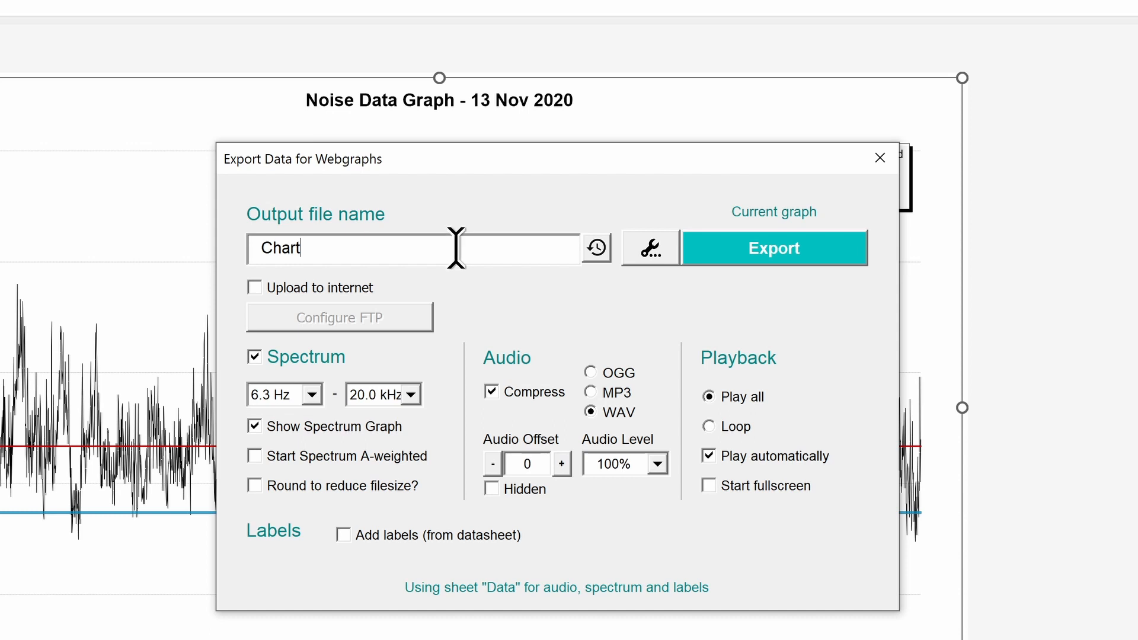
left_click(300, 359)
left_click(305, 374)
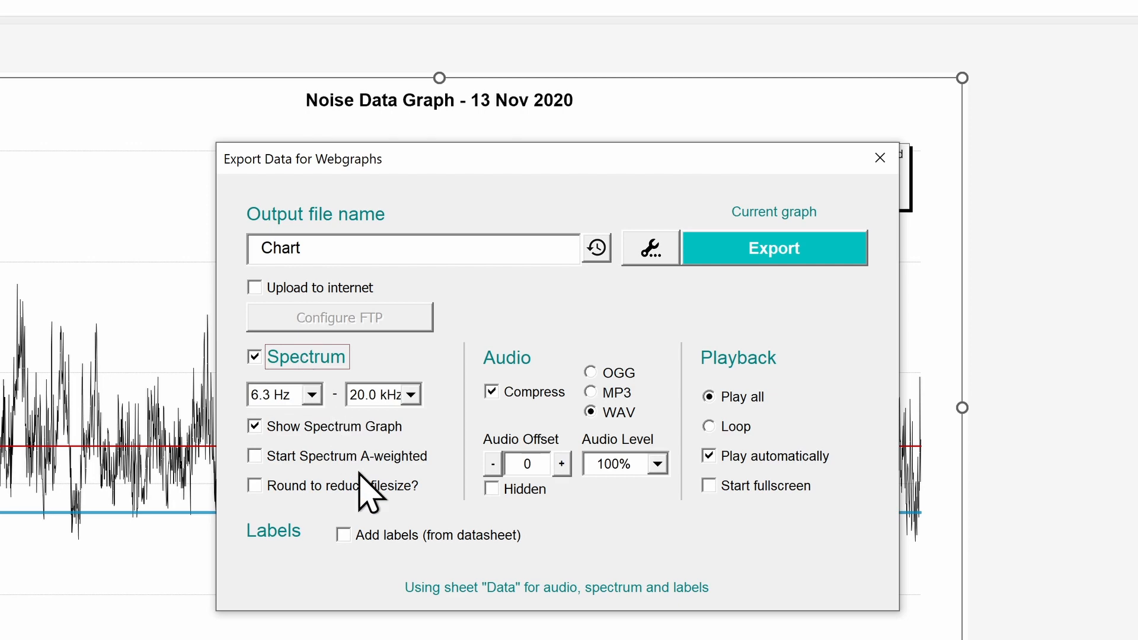
left_click(388, 534)
left_click(388, 535)
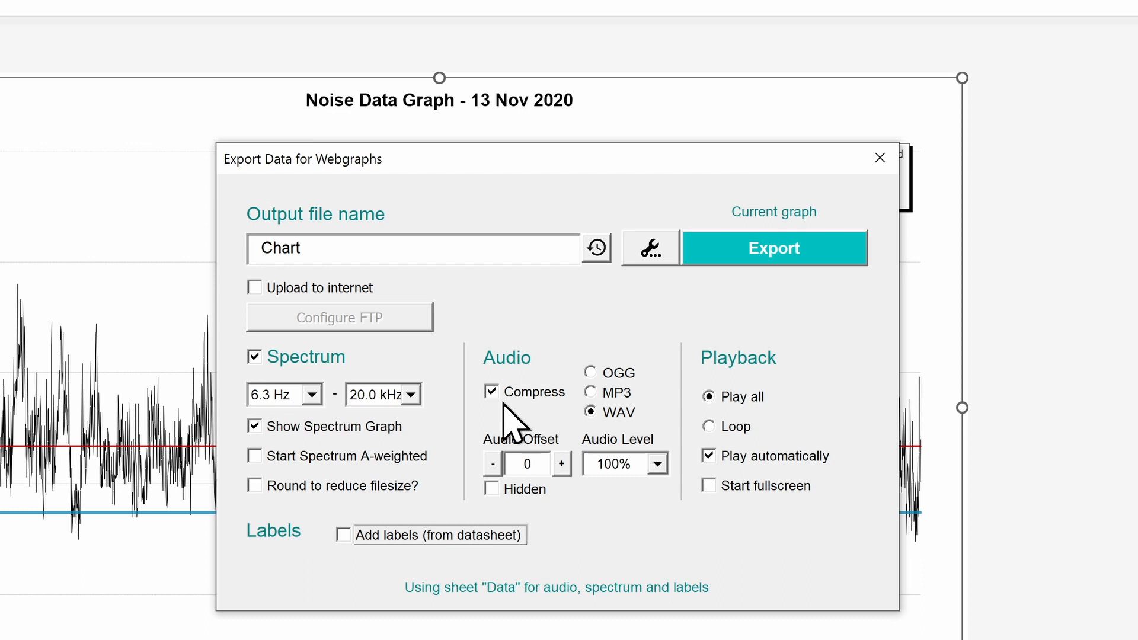
left_click(768, 259)
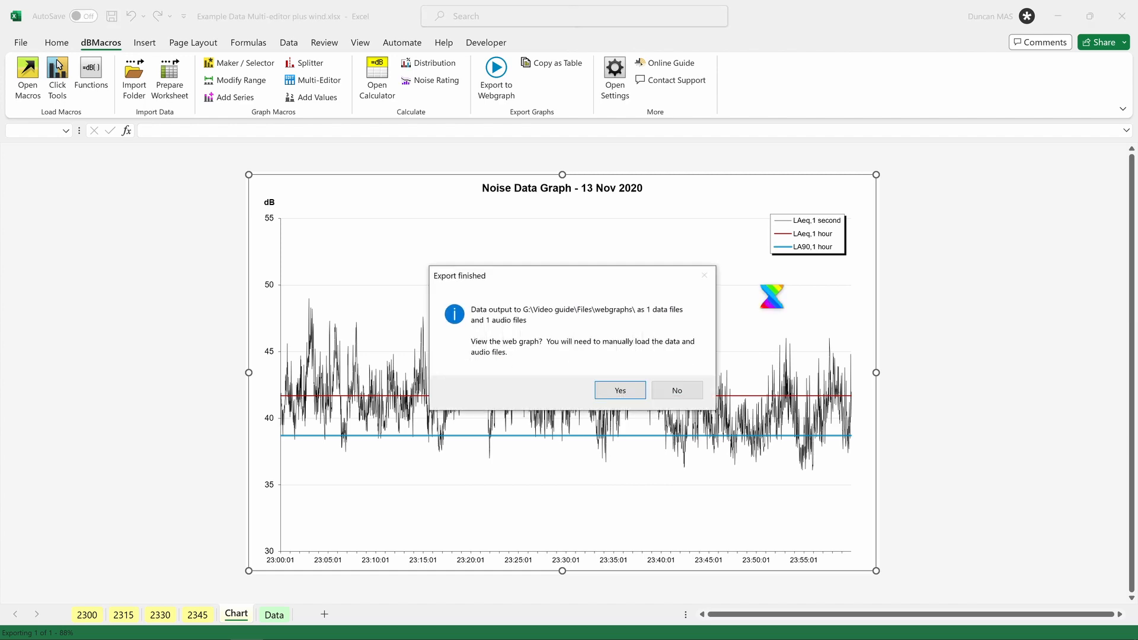
Step: Load Chart.txt and Chartaudio01.wav into dBwebgraph and play the noise graph audio
left_click(630, 379)
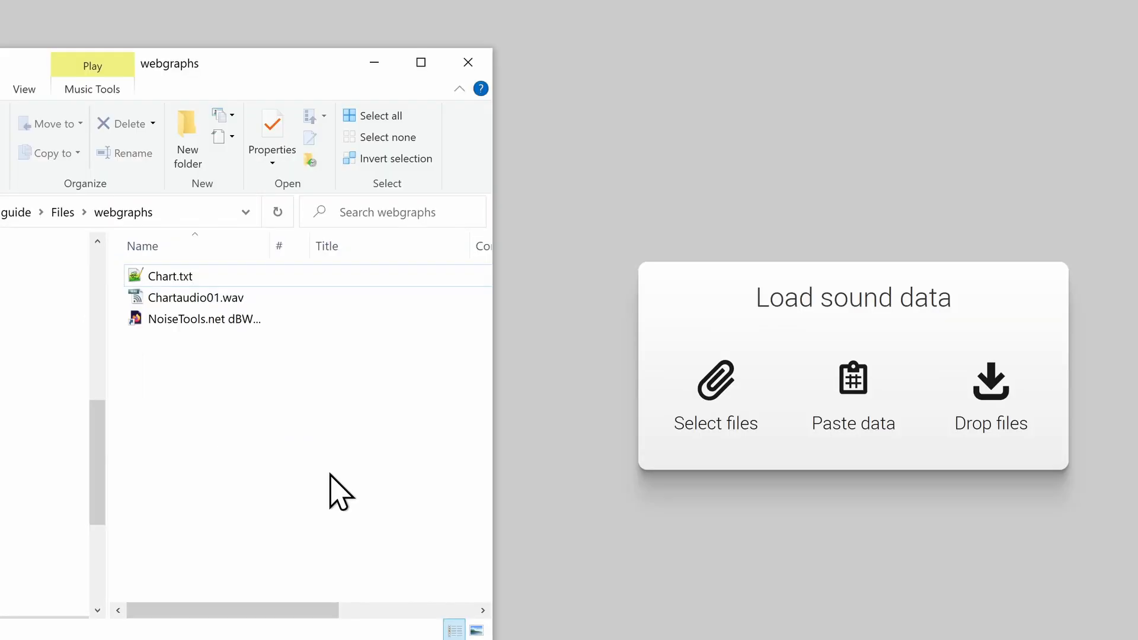
left_click(115, 293)
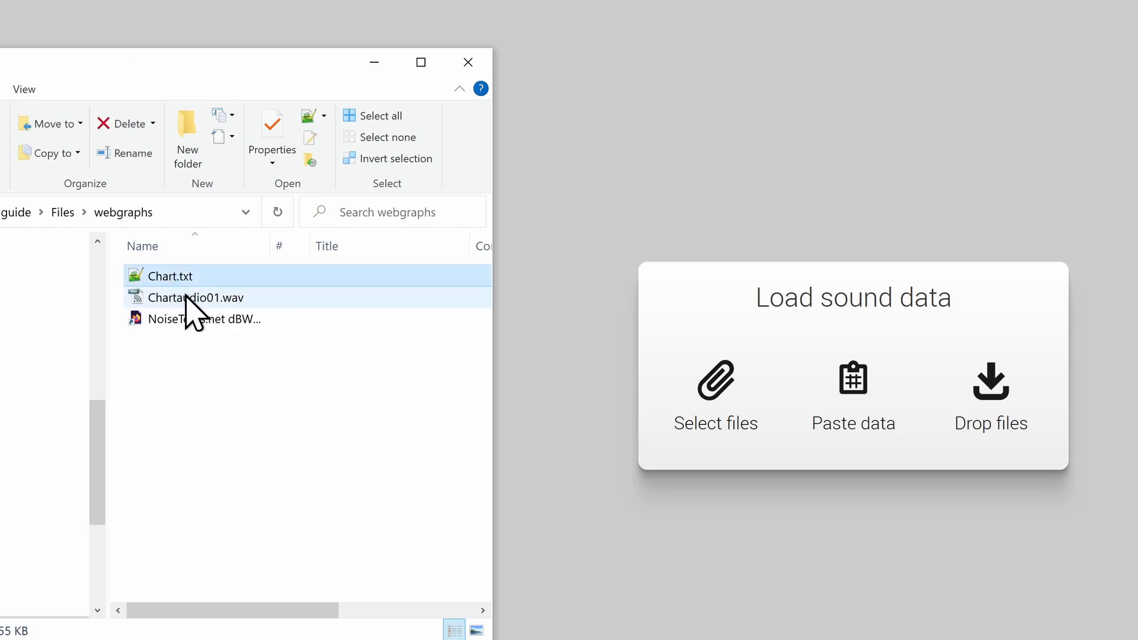
left_click(186, 298, "shift")
left_click_drag(172, 304, 769, 410)
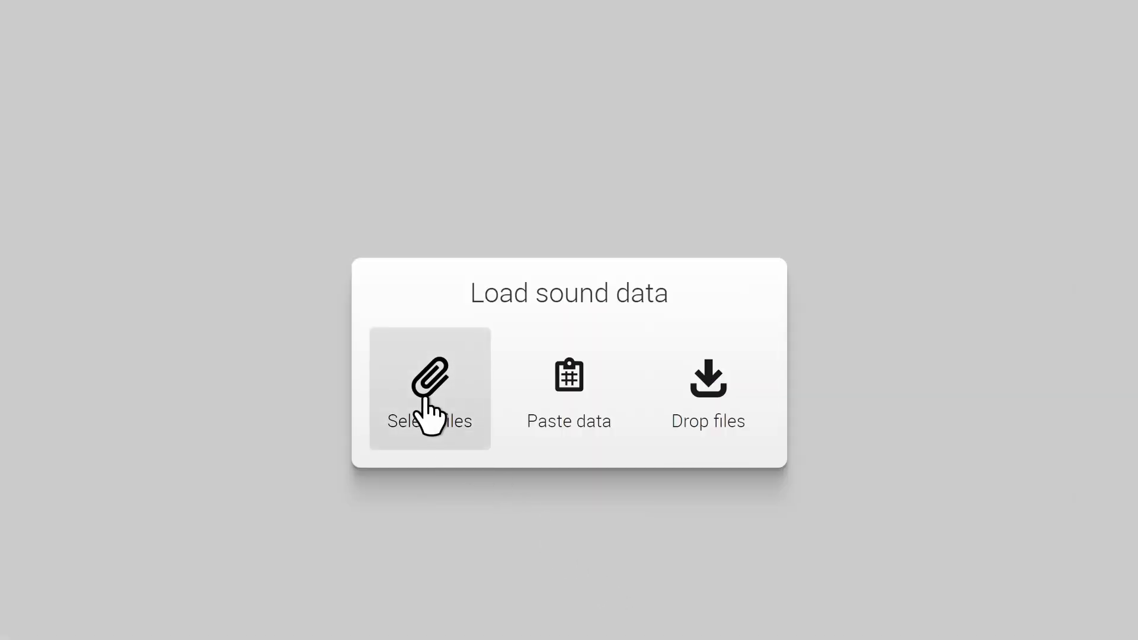
left_click(425, 400)
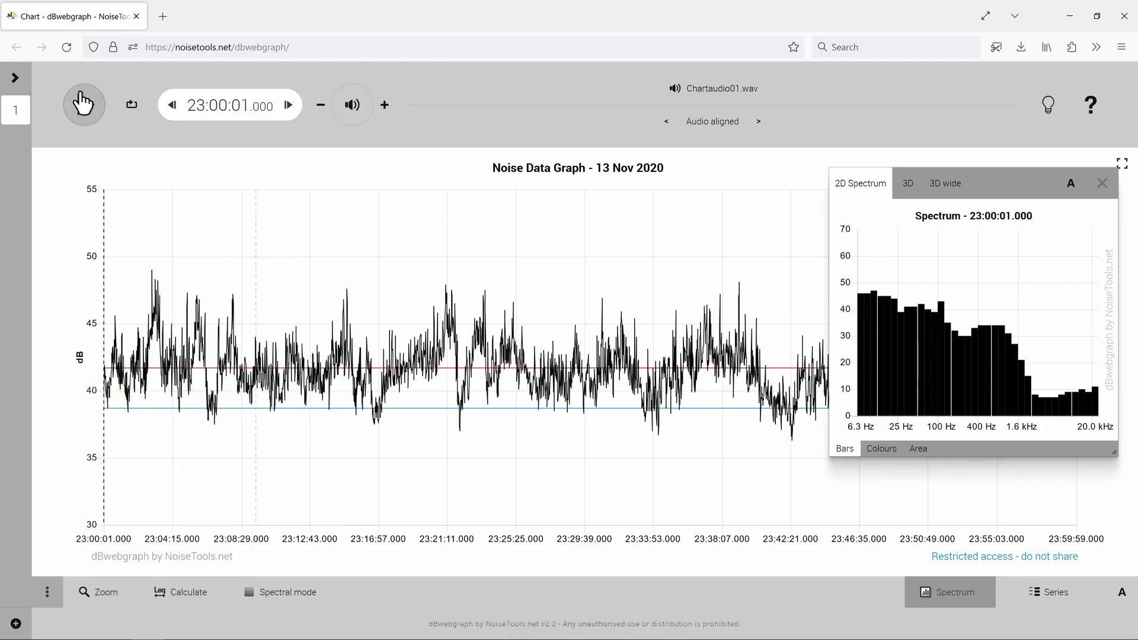
left_click(84, 104)
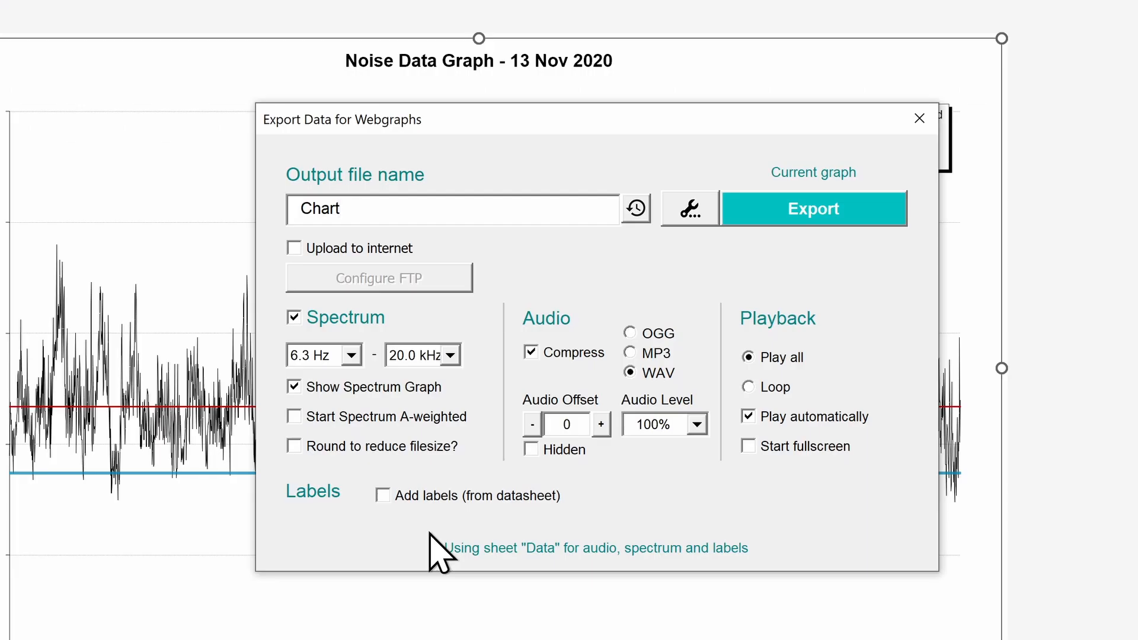
Step: Keep compression on, a private webgraph with no introduction splash, and enable Upload to internet
left_click(571, 355)
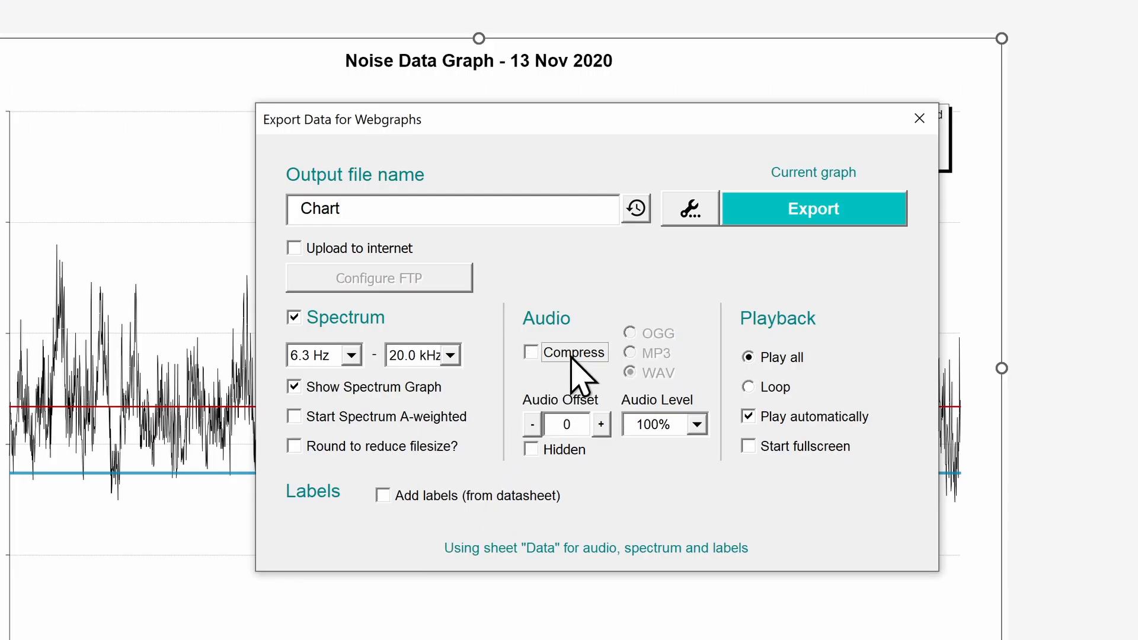
left_click(572, 354)
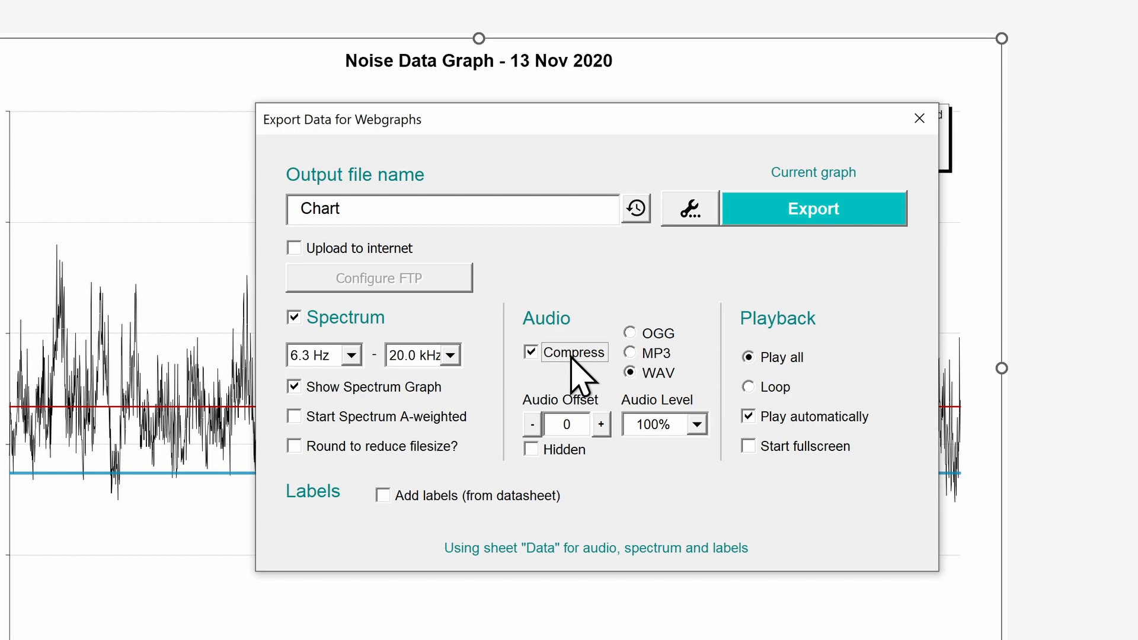
left_click(681, 218)
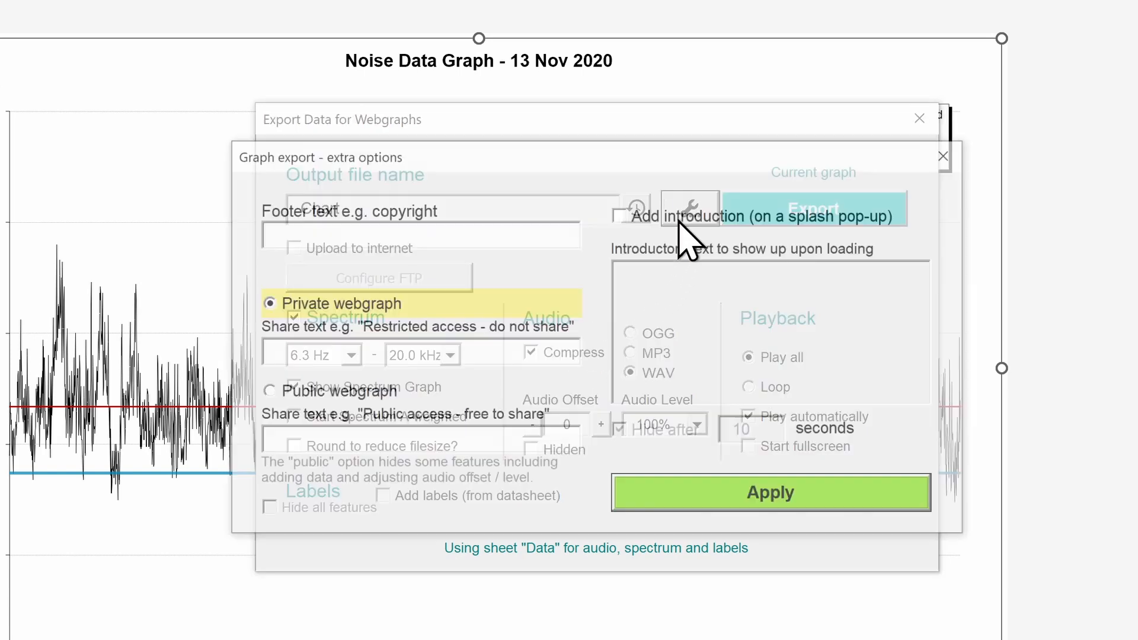
left_click(534, 231)
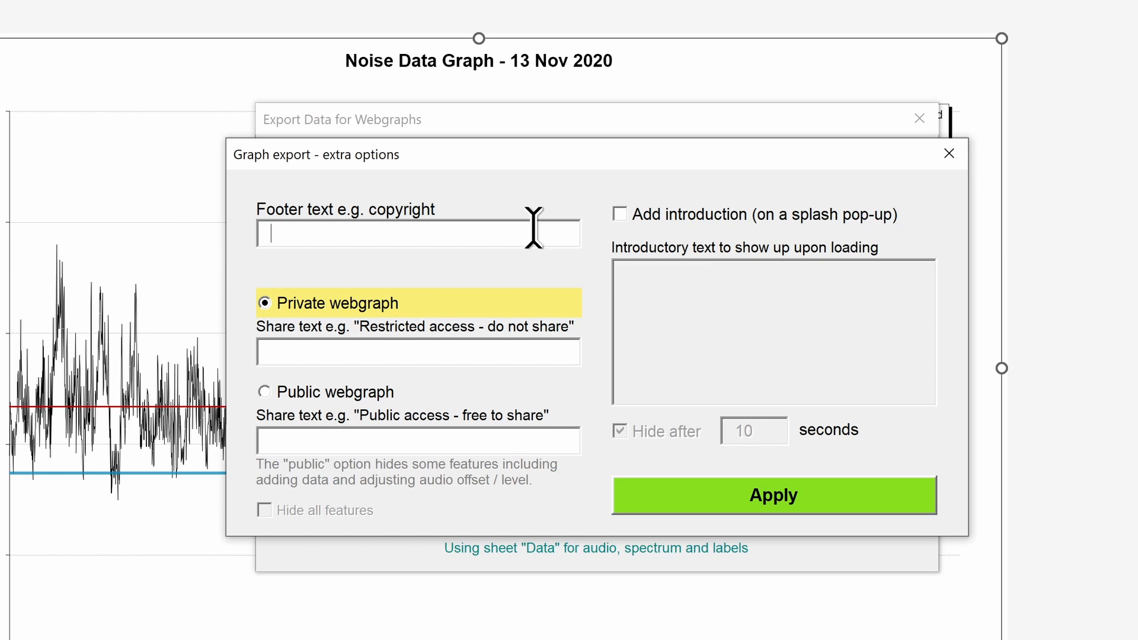
left_click(468, 393)
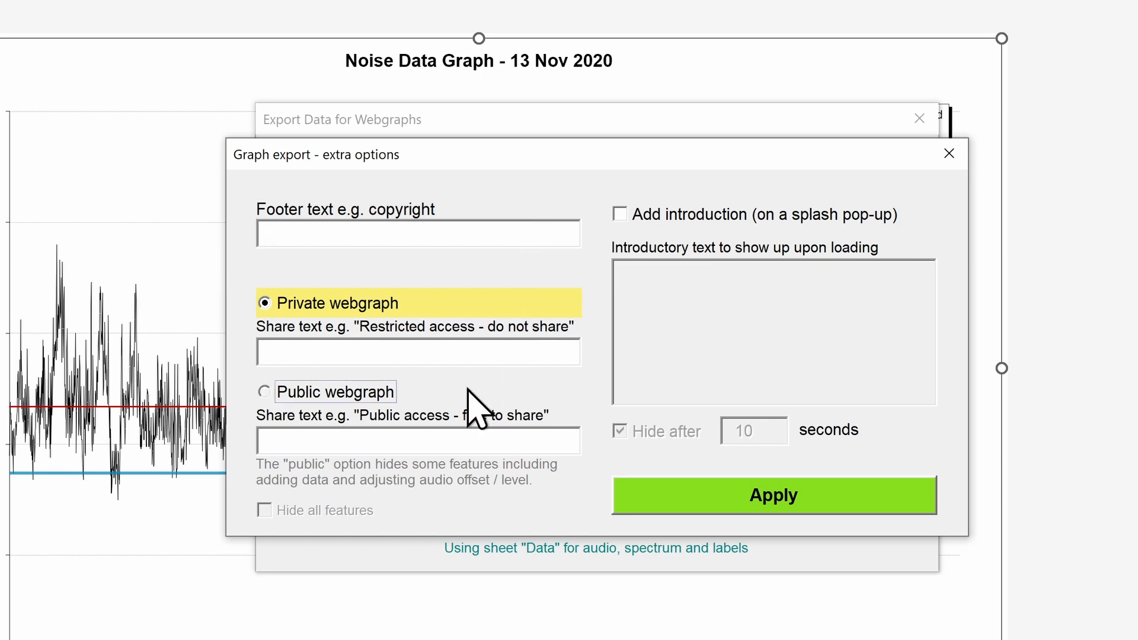
left_click(476, 313)
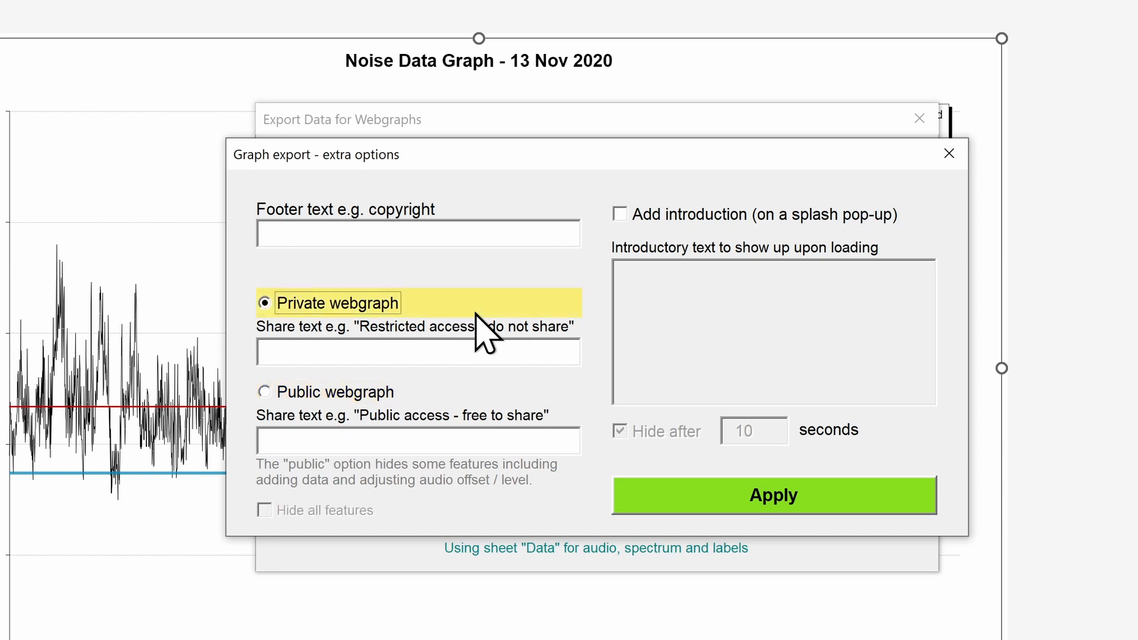
left_click(700, 214)
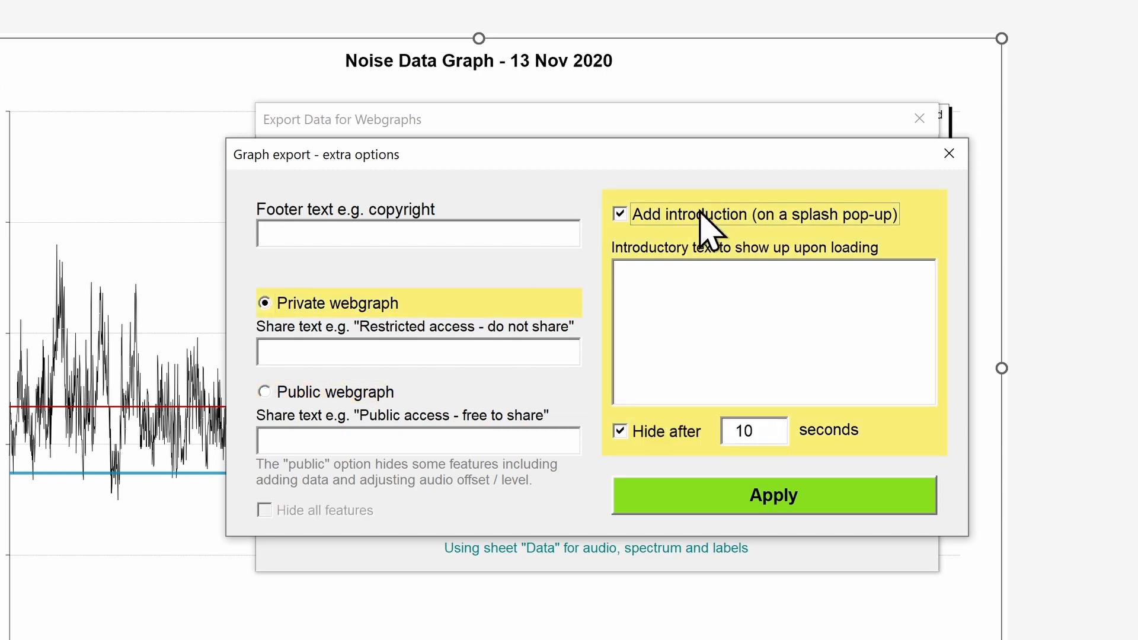
left_click(700, 214)
left_click(836, 492)
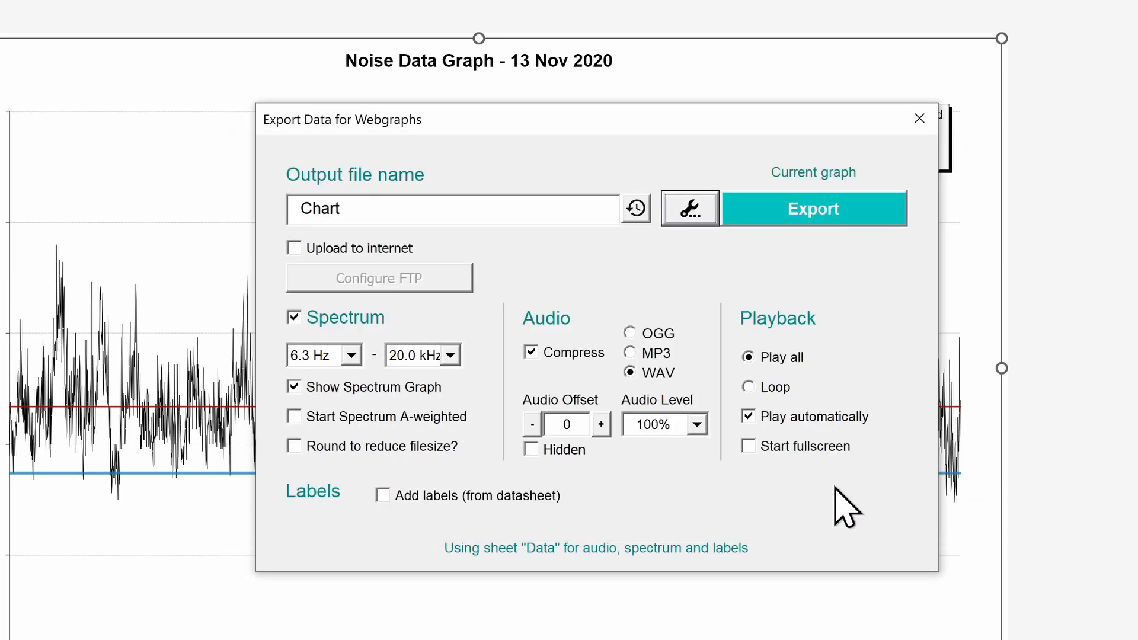
left_click(391, 248)
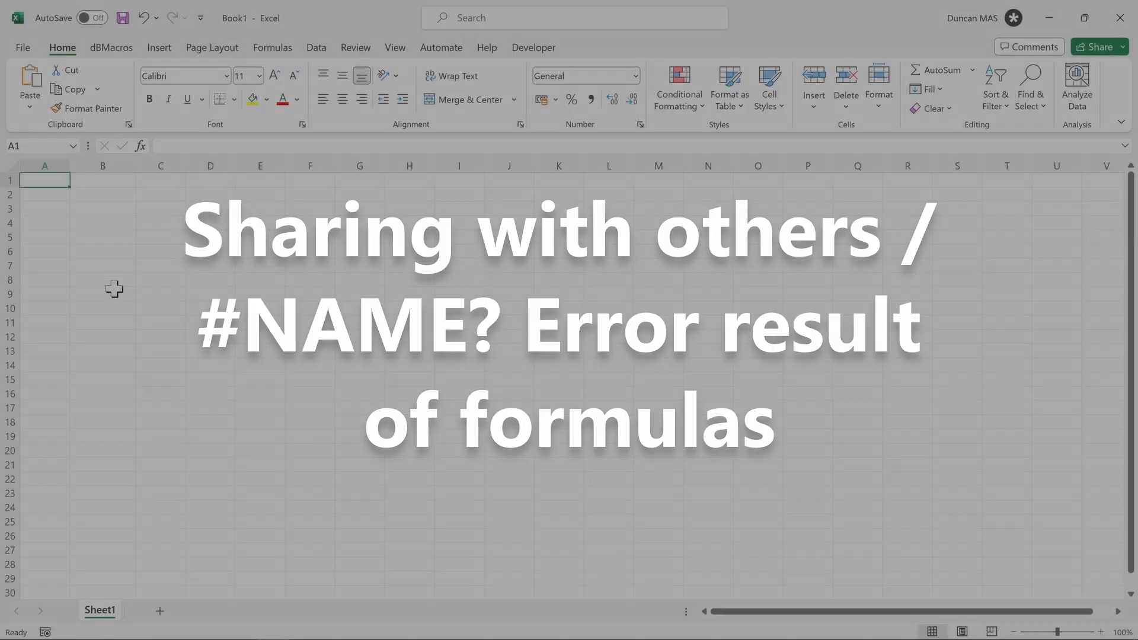
Step: Enter the header 'Values' and the values 30, 30 and 35 in A1:A4
type("Values")
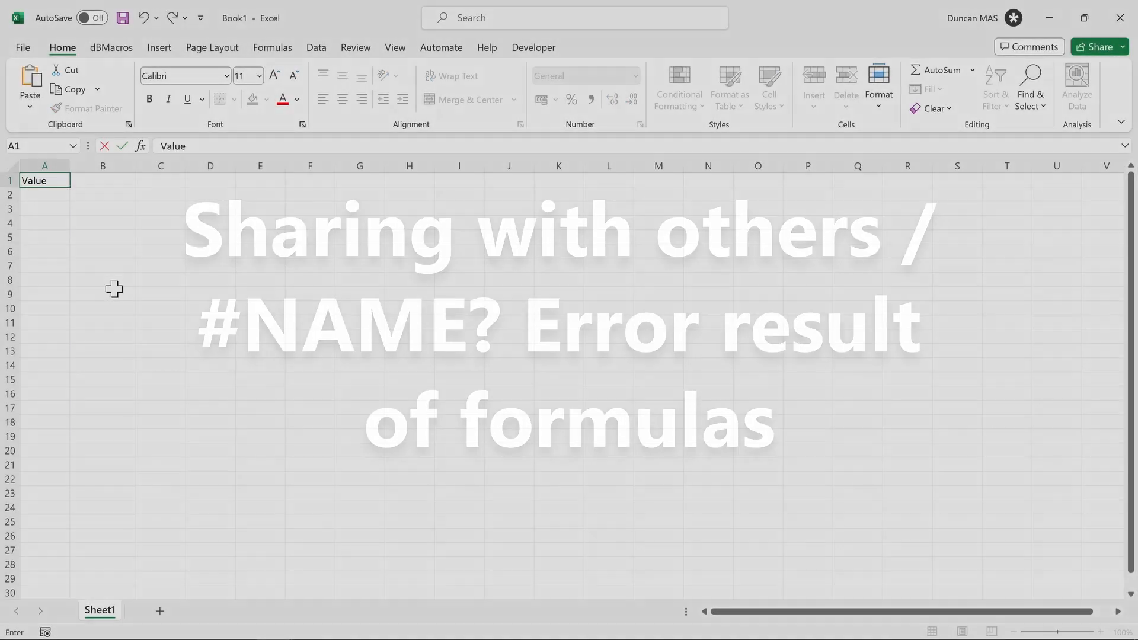
key("Return")
type("30")
key("Return")
type("30")
key("Return")
type("35")
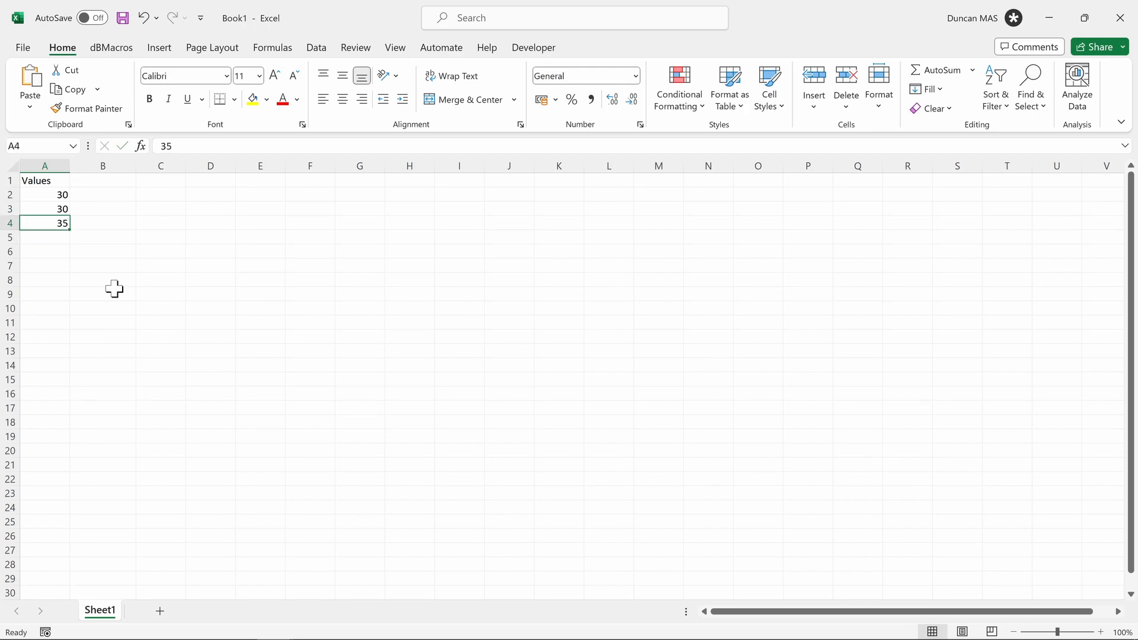
key("Up")
key("Up")
key("Up")
Step: Add a 'dB Average' header in B1 and =dBAverage(A2:A4) in B2, giving 32.4
key("Right")
type("dBA")
key("BackSpace")
type("Average")
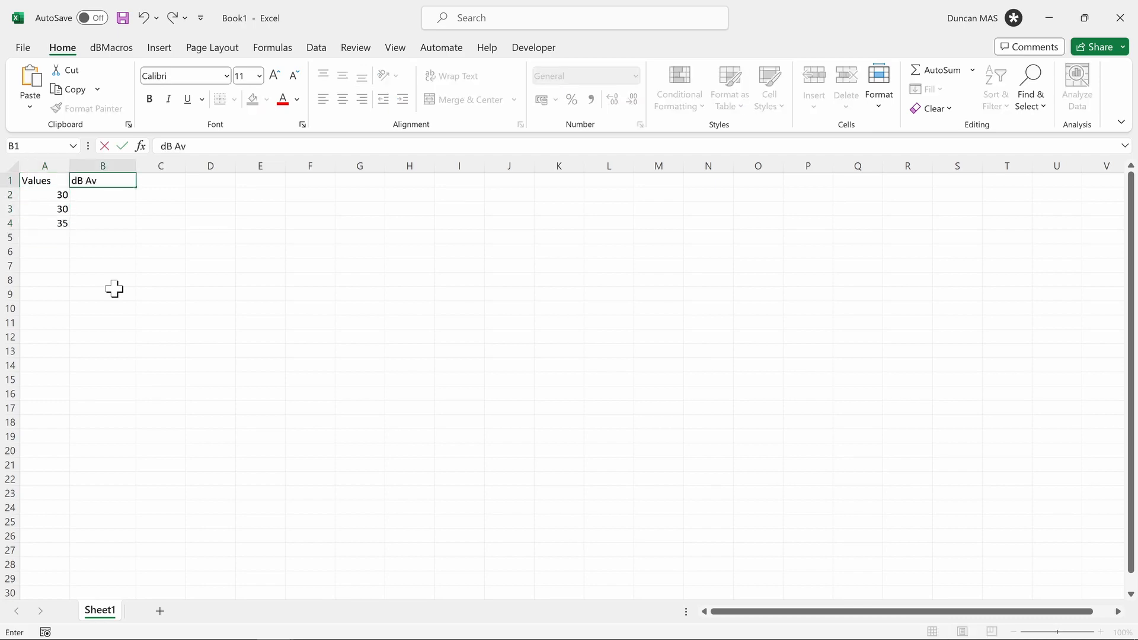
key("Return")
type("=dBAverage(A2:A4")
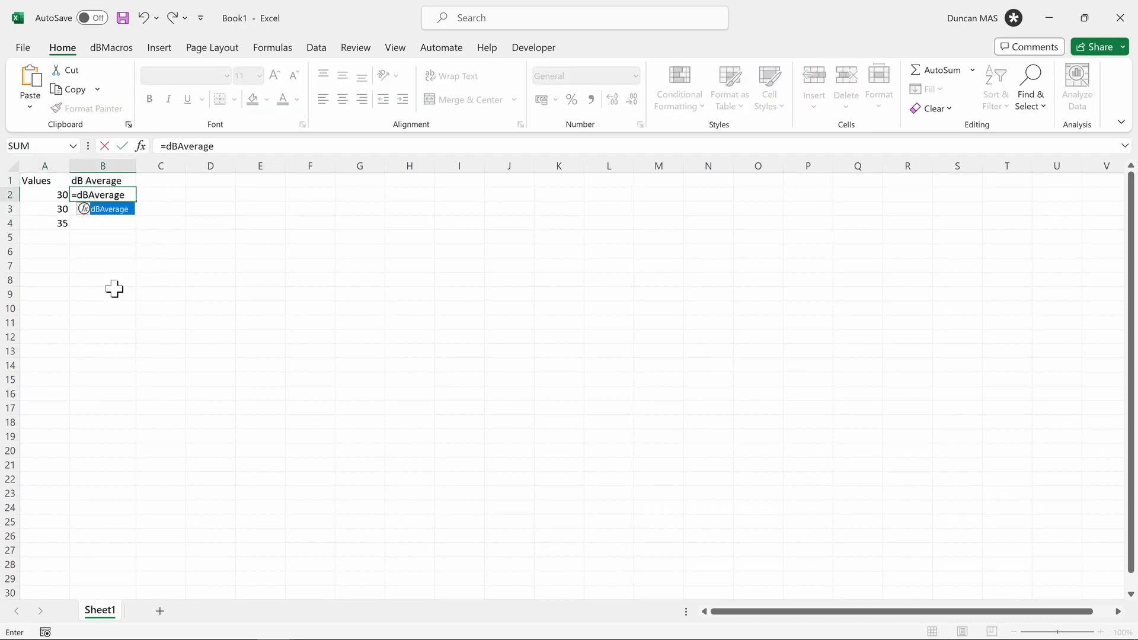
key("Return")
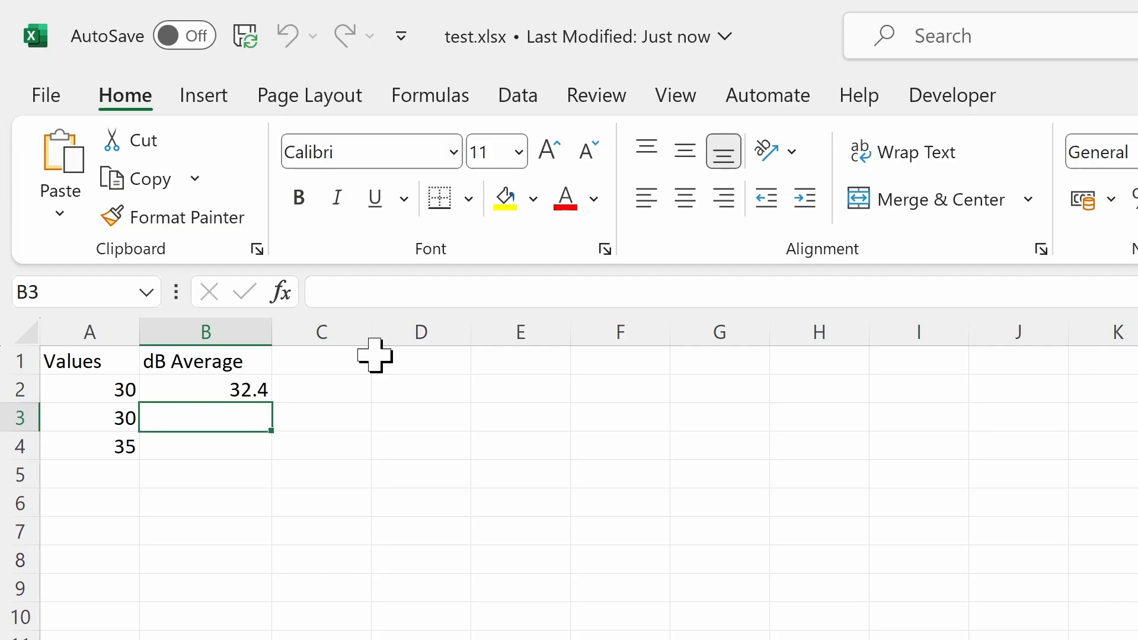
left_click(183, 394)
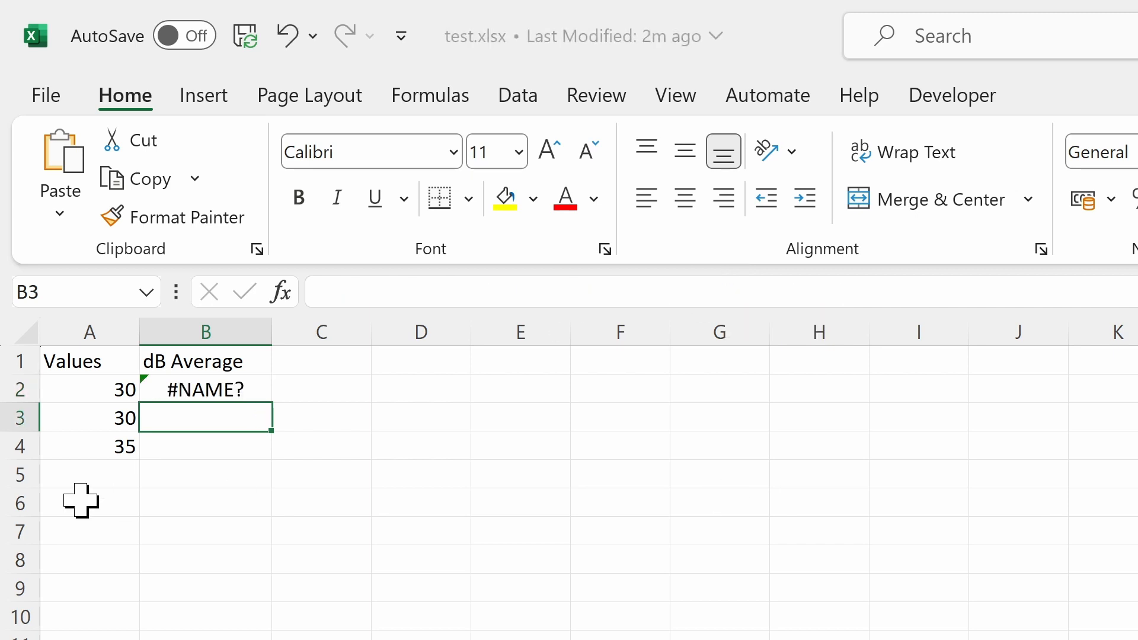
left_click(81, 500)
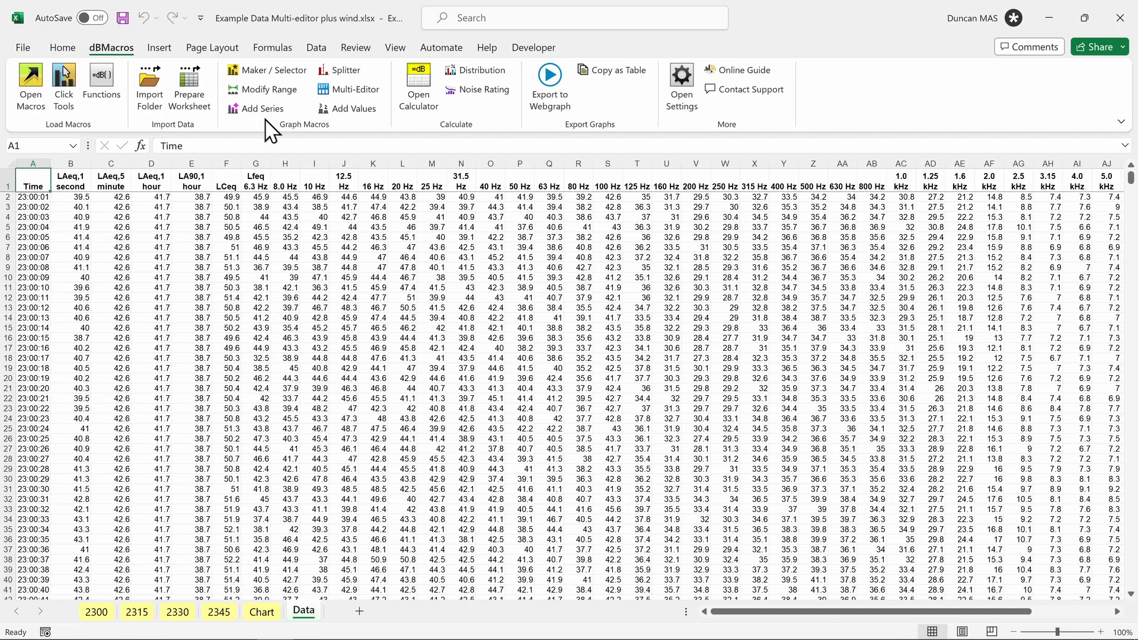
Step: Start a calculated data series and switch its output from formula back to values
left_click(261, 109)
left_click(518, 303)
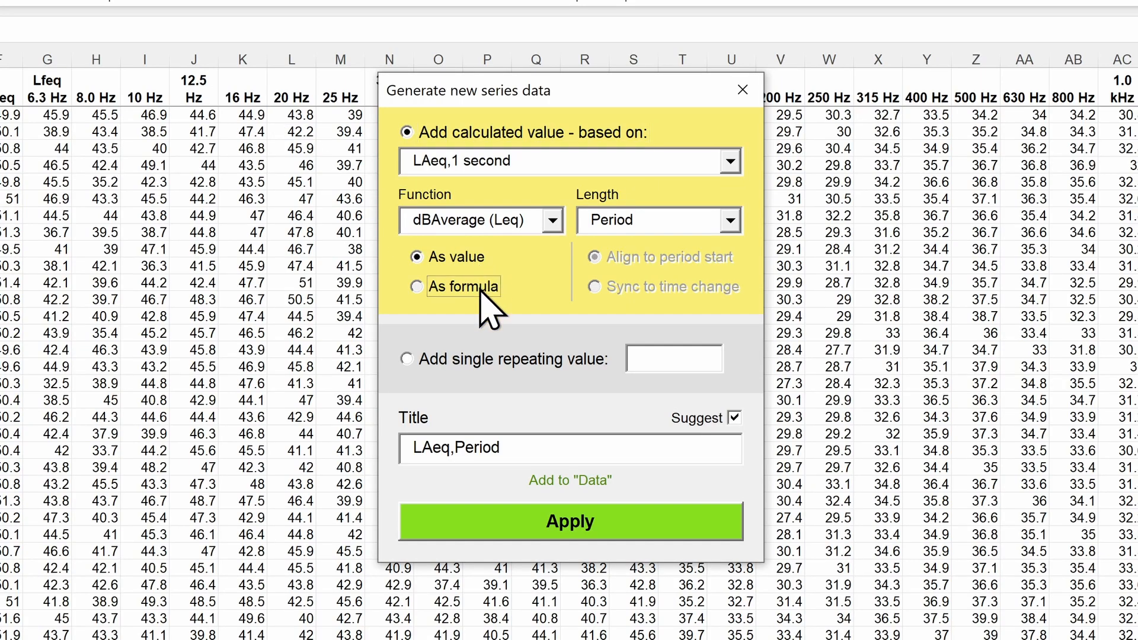
left_click(480, 288)
left_click(450, 260)
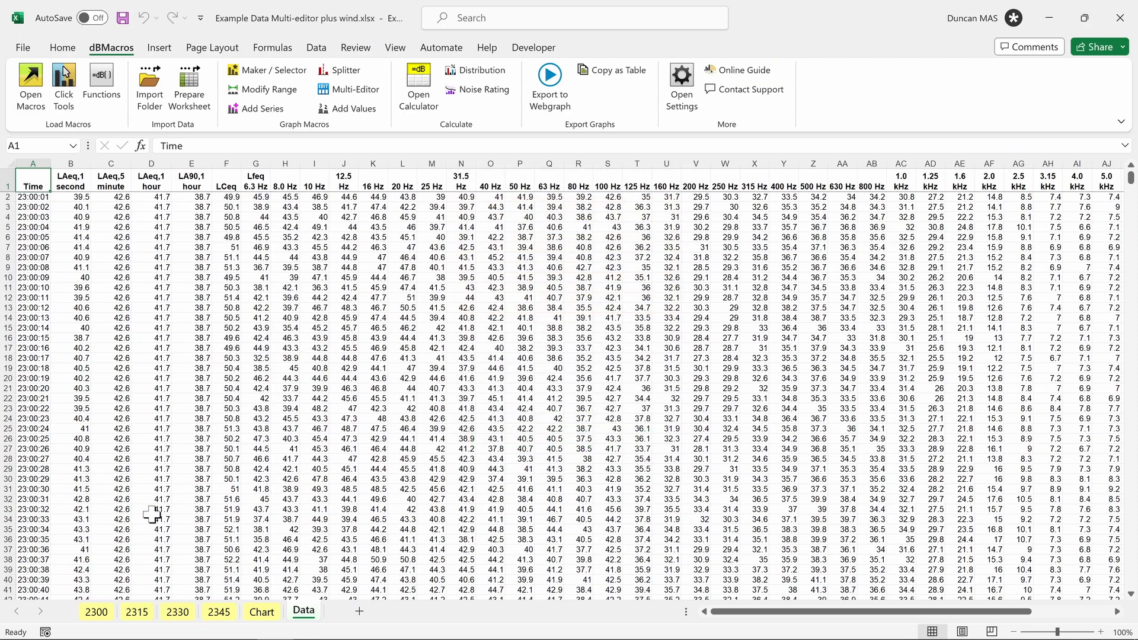
Step: On the 2300 chart sheet, set the range calculations to output formulas and close the levels calculator
left_click(100, 613)
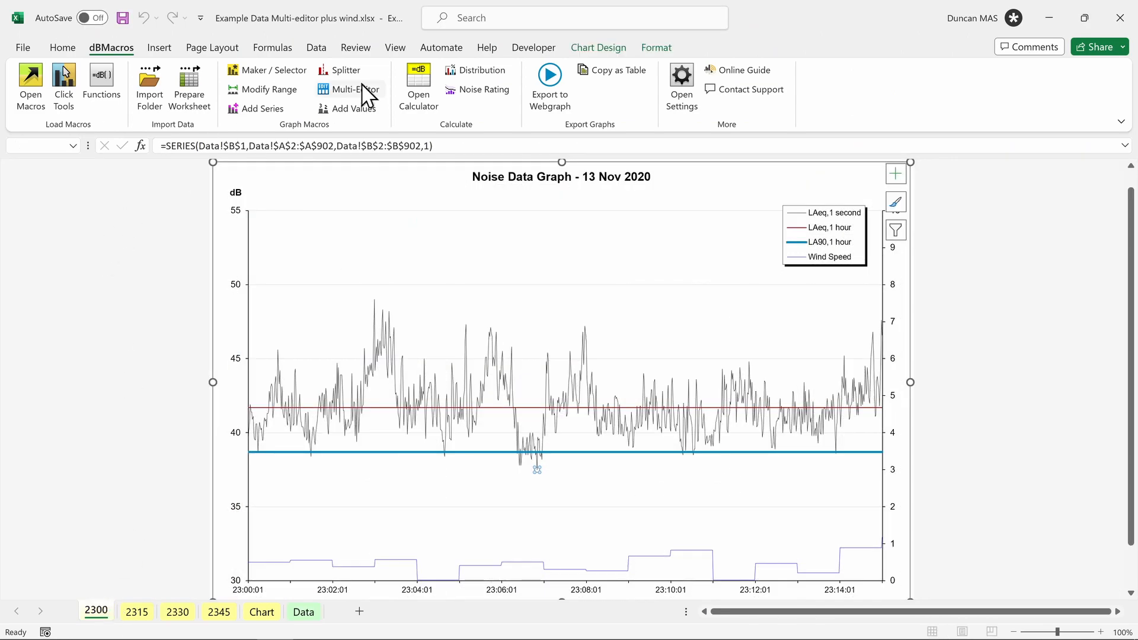
left_click(368, 95)
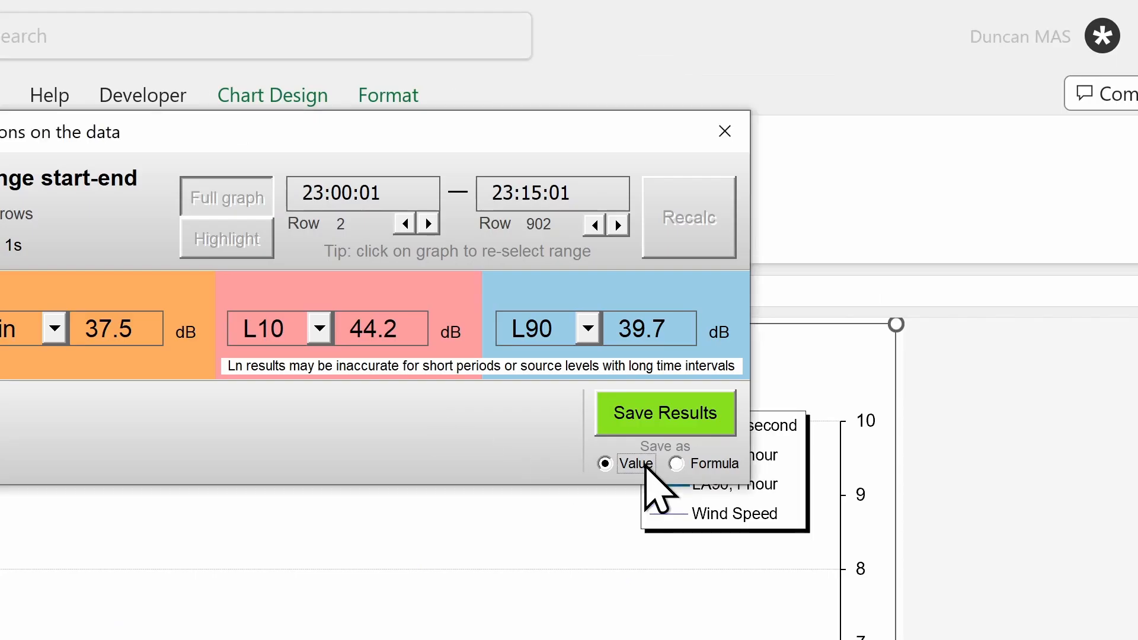
left_click(714, 464)
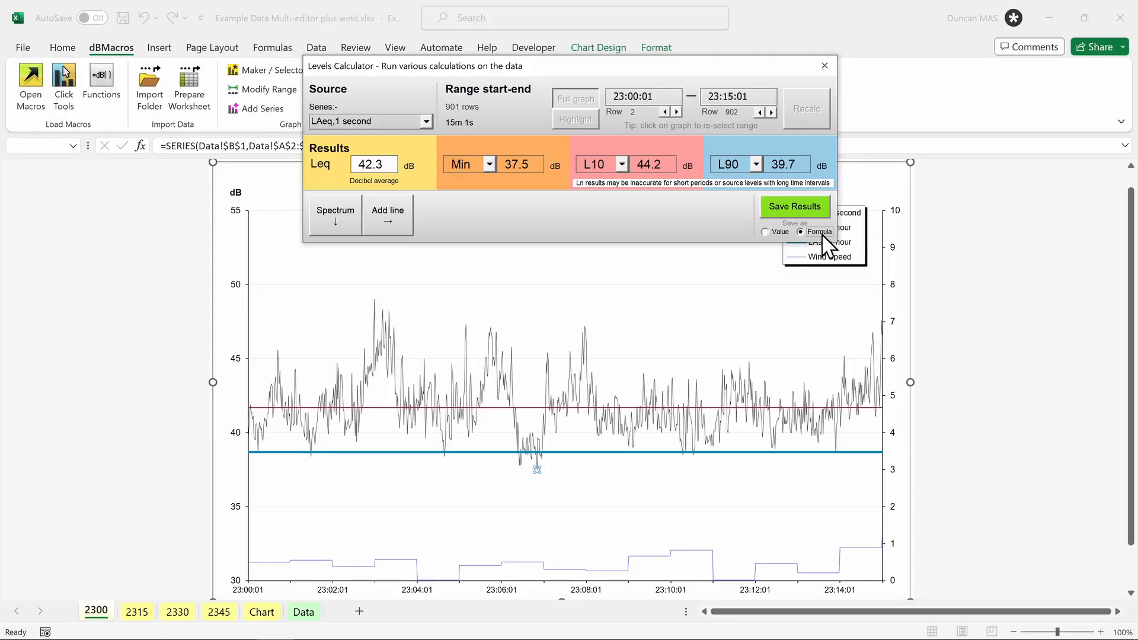
left_click(824, 65)
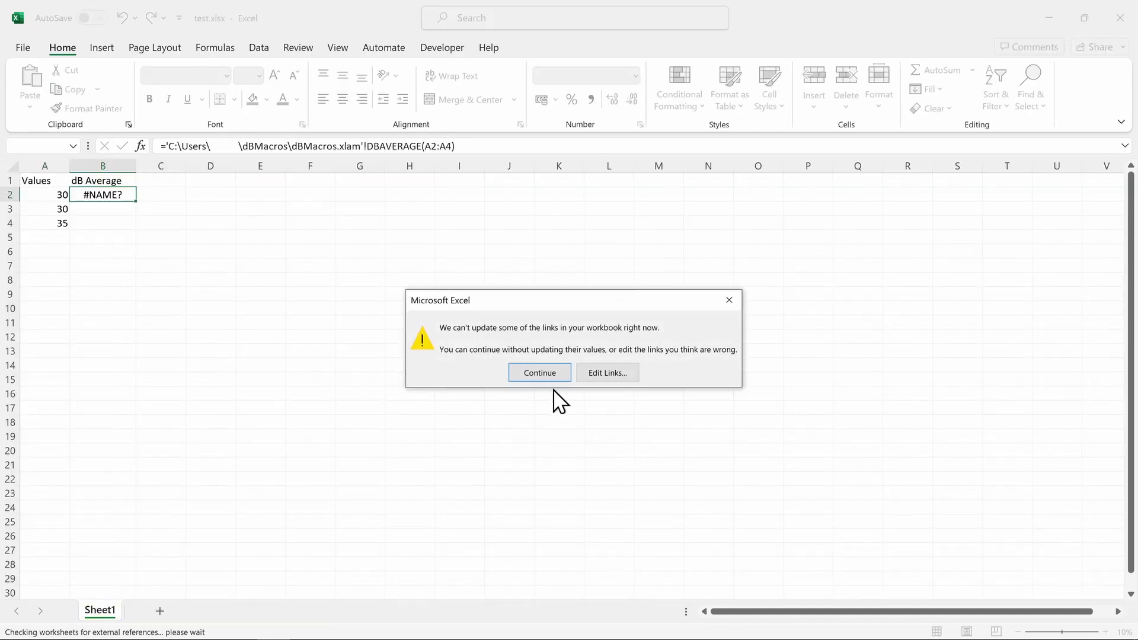
Step: Skip the link update, switch to local dBMacros functions and fix function references so B2 shows 32.4
left_click(539, 372)
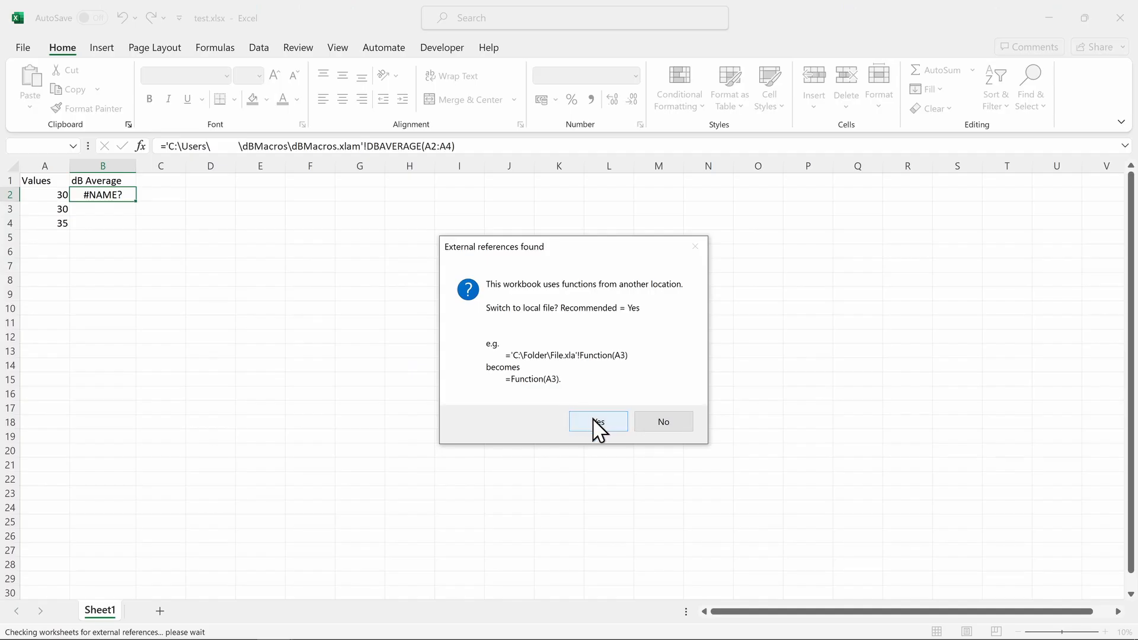
left_click(628, 524)
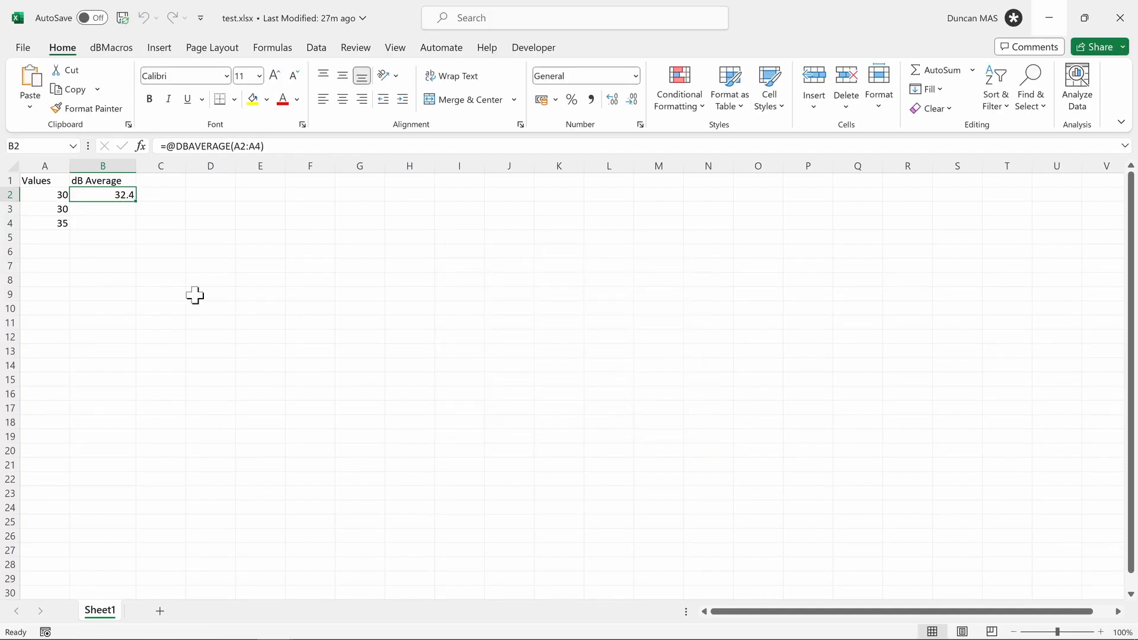
left_click(112, 49)
left_click(101, 82)
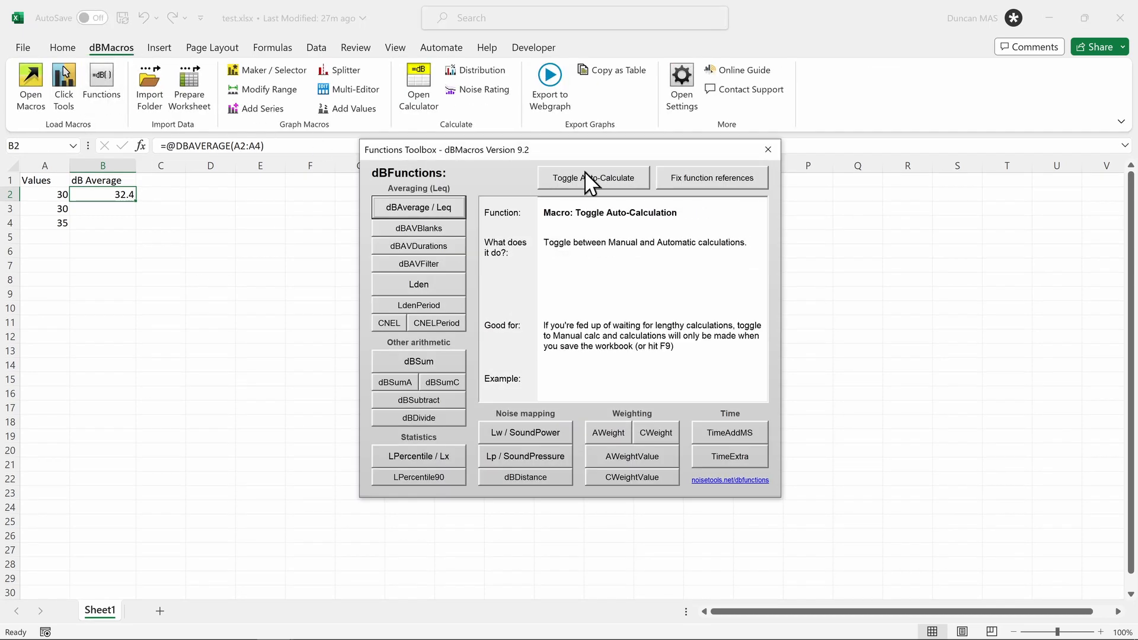
left_click(719, 181)
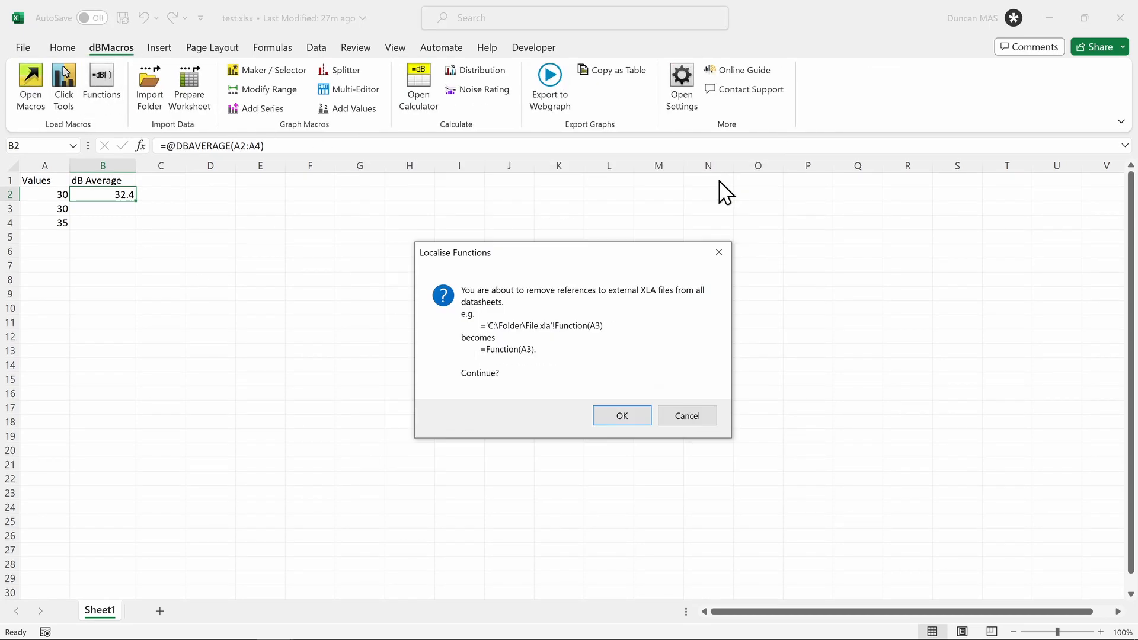
key("Return")
key("Return")
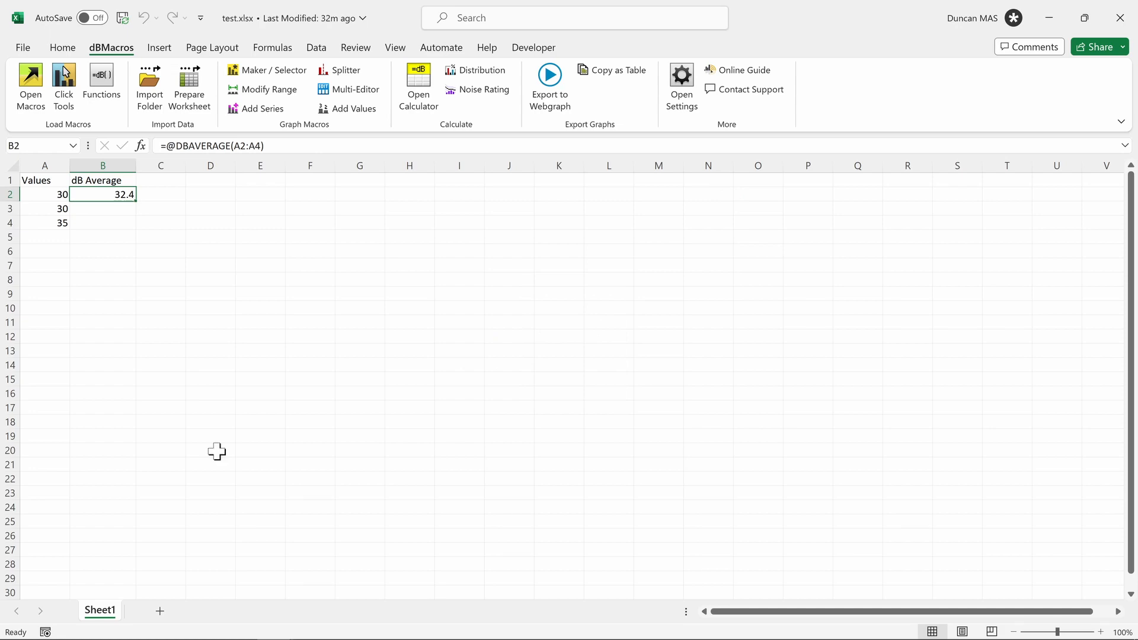
left_click(31, 104)
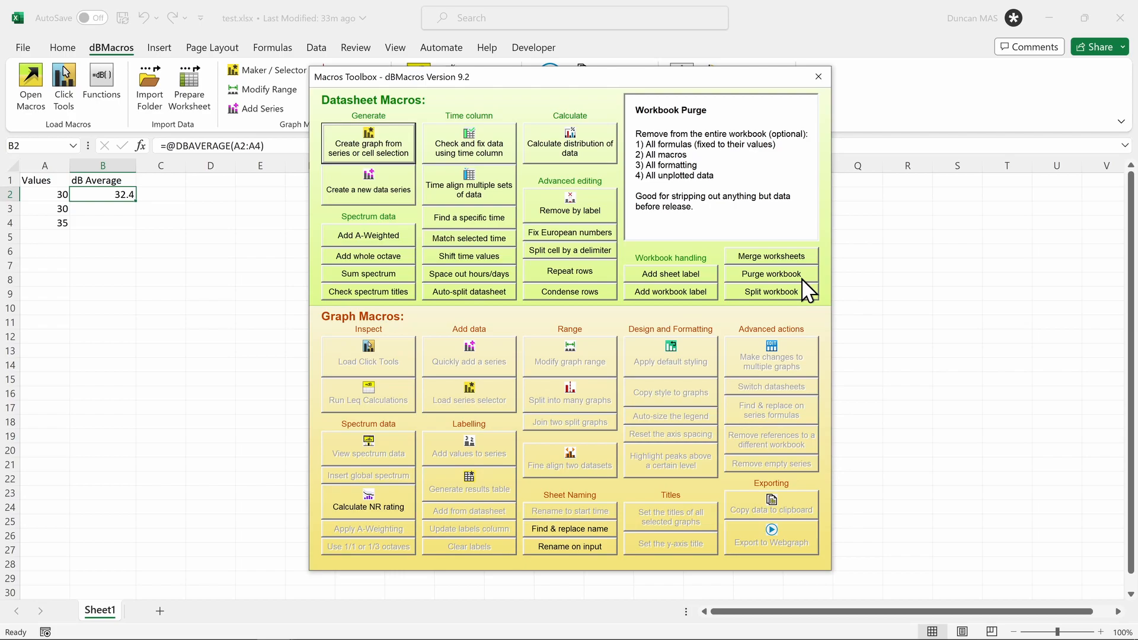
Step: Run the Purge workbook macro on test.xlsx from the Macros Toolbox
left_click(764, 277)
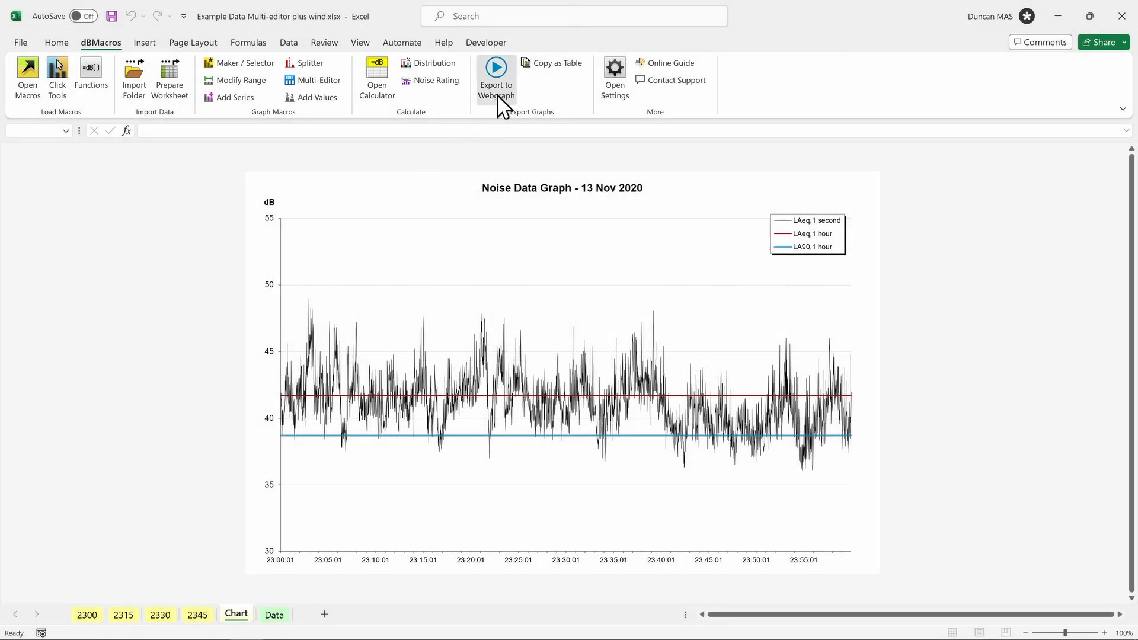
Step: Enable Upload to internet in the Chart's webgraph export and bring up the FTP configuration
left_click(497, 95)
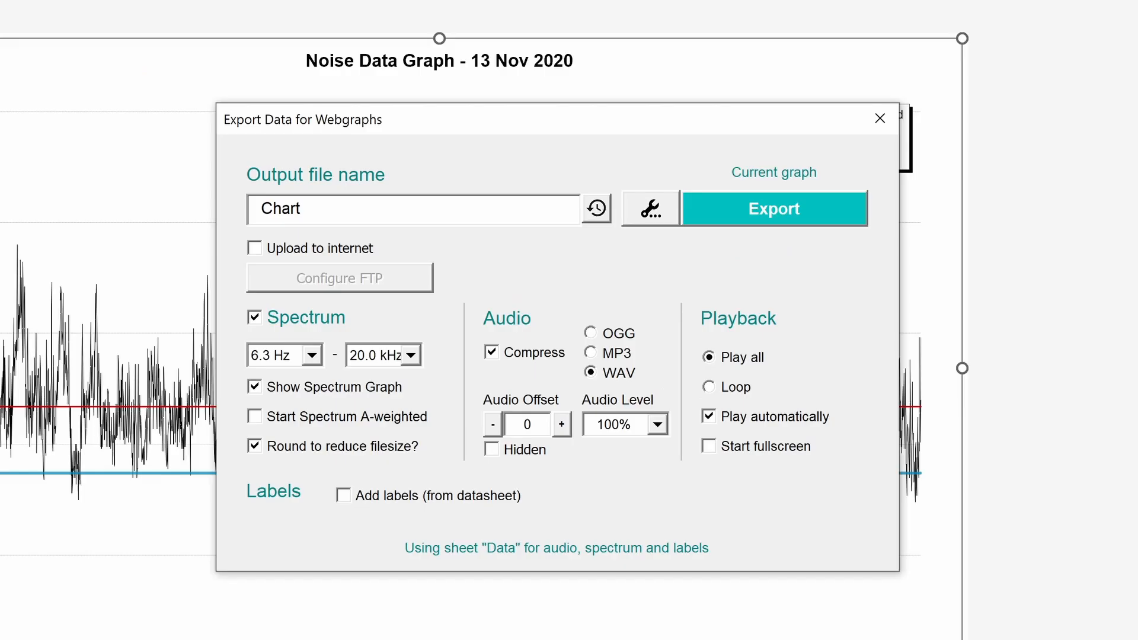
left_click(347, 249)
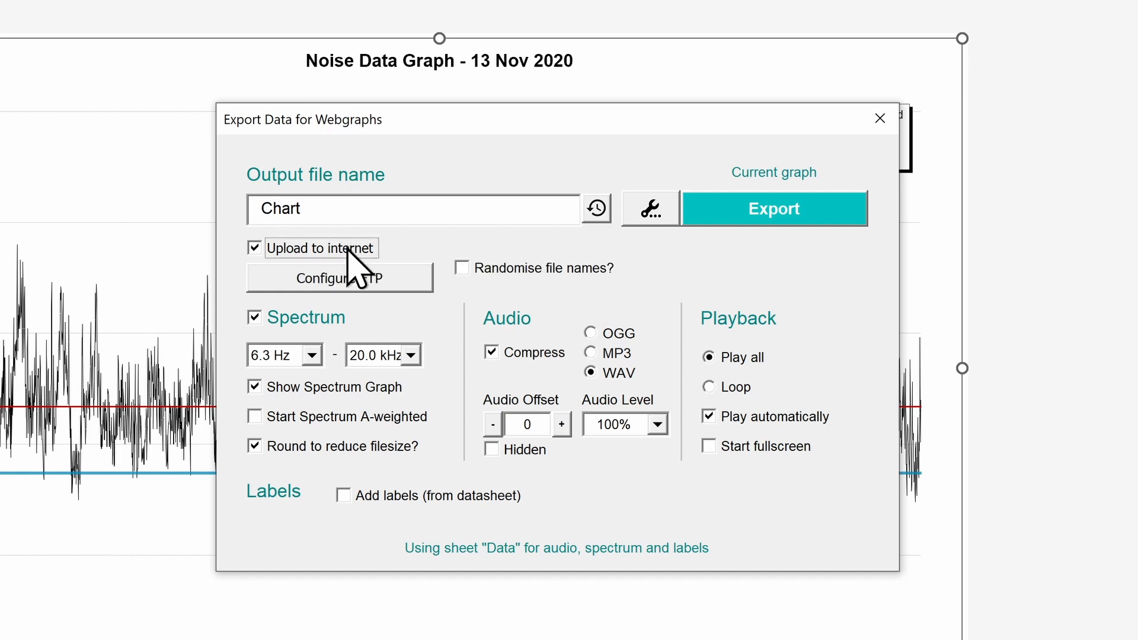
left_click(401, 279)
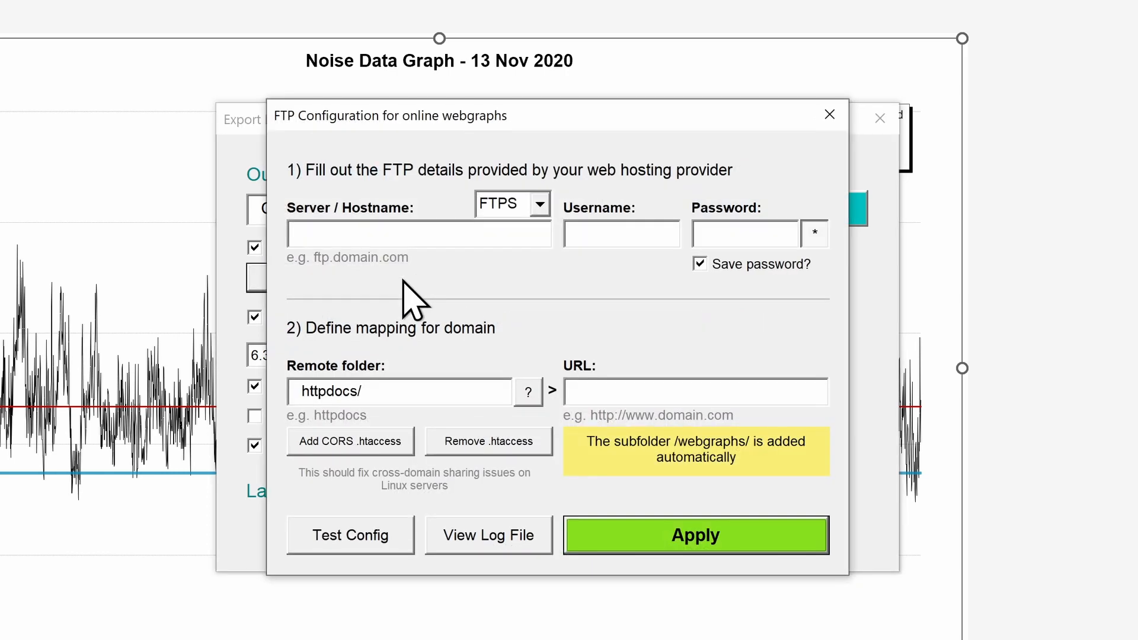
Step: Enter server ftp.mywebsite.com along with the FTP username and password
left_click(411, 233)
type("ftp.mywebsite.com")
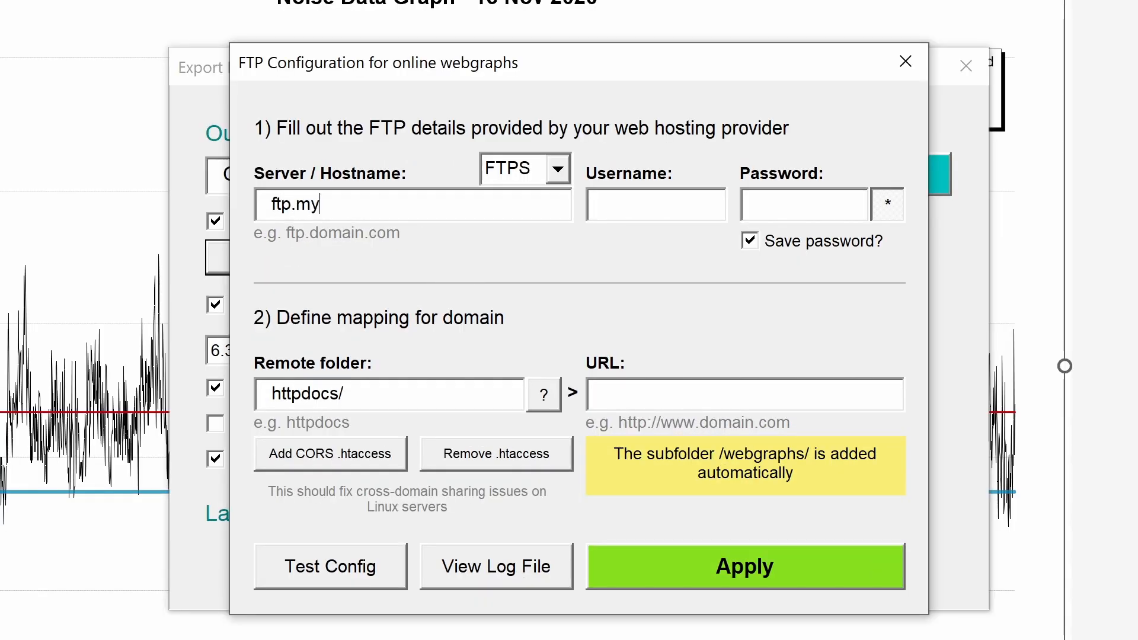
key("Tab")
type("username")
key("Tab")
type("password")
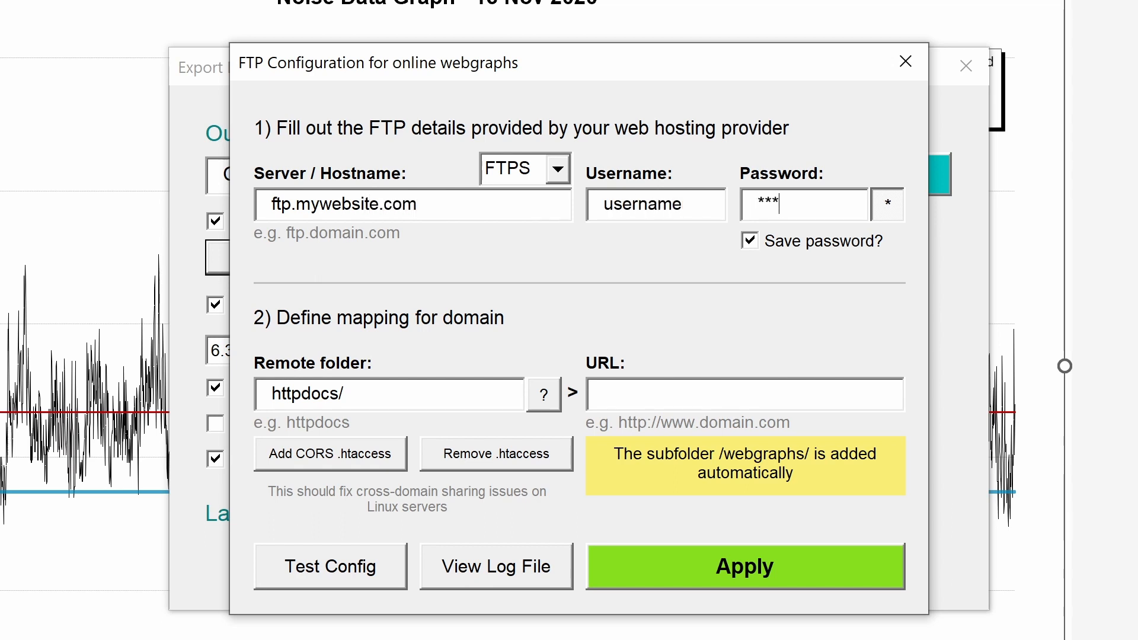
left_click(887, 204)
left_click(887, 204)
left_click(508, 391)
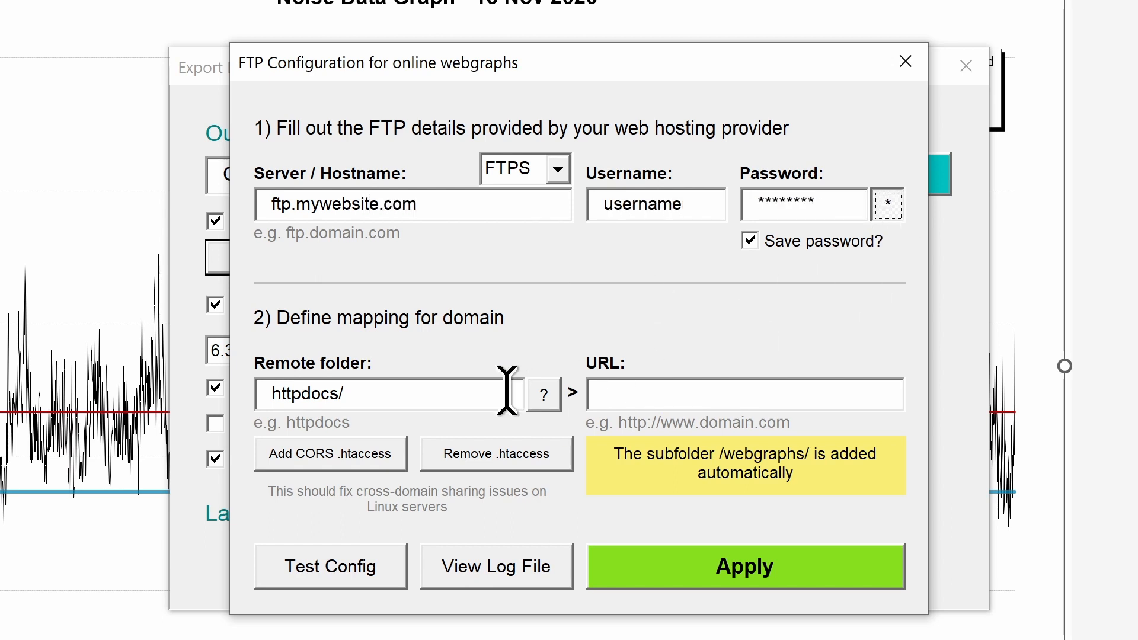
type("mygraph")
left_click(629, 391)
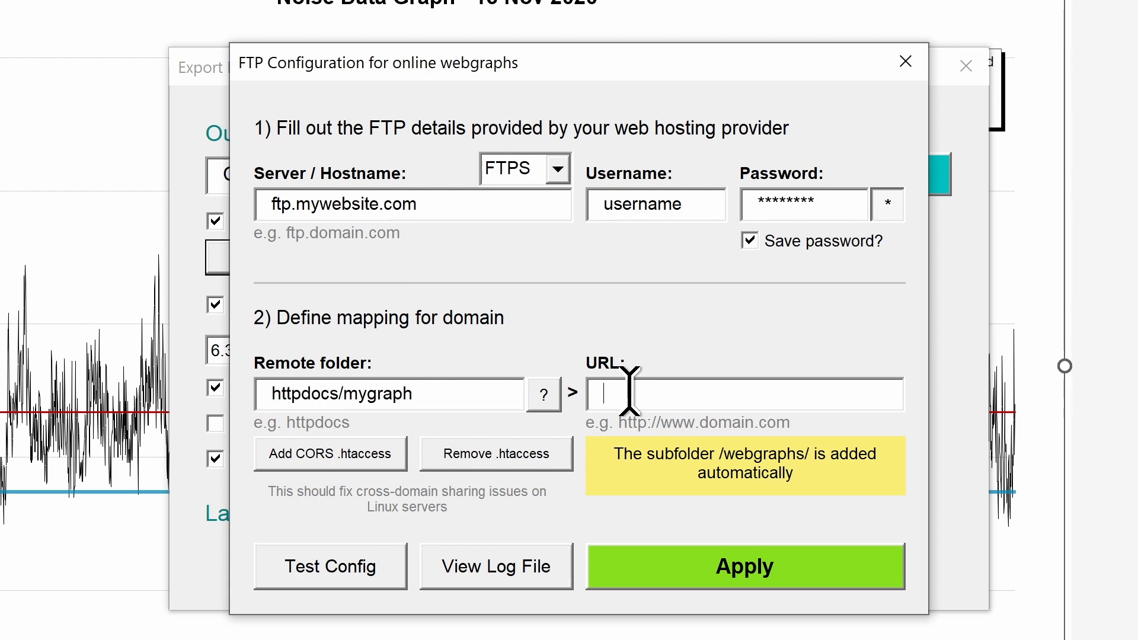
type("https://www.mywebsite.com/")
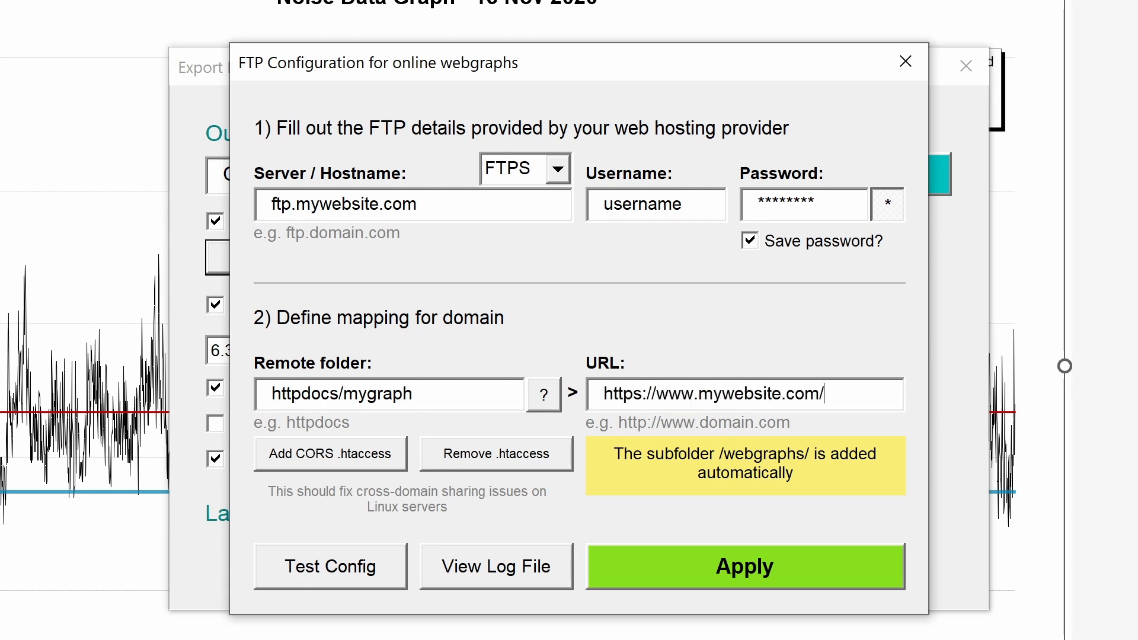
double_click(379, 398)
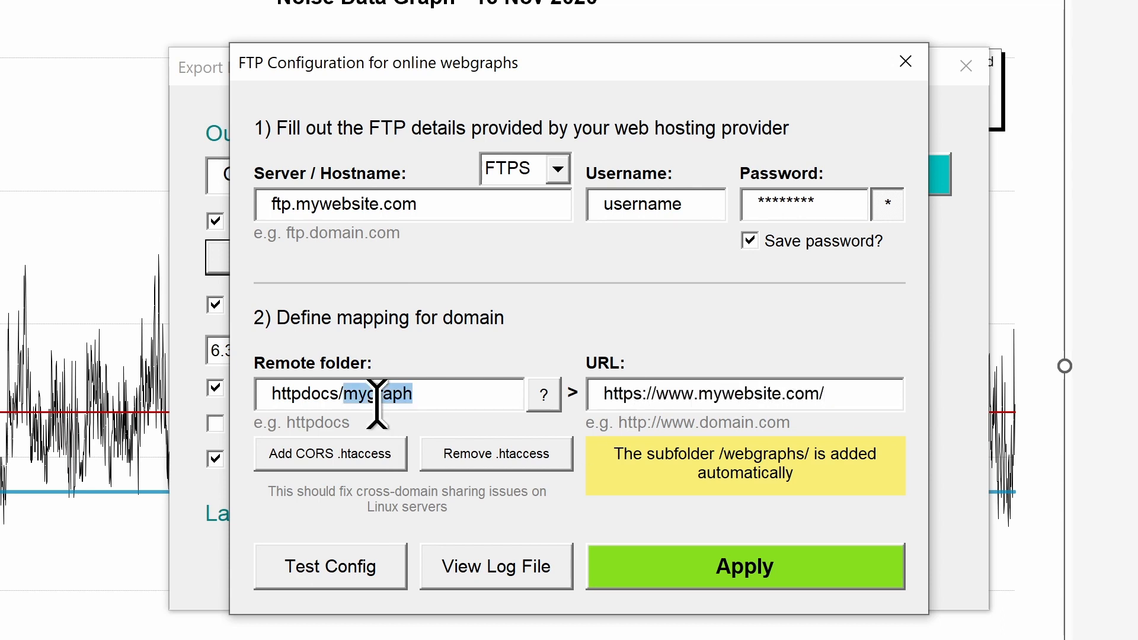
key("ctrl+c")
left_click(842, 396)
key("ctrl+v")
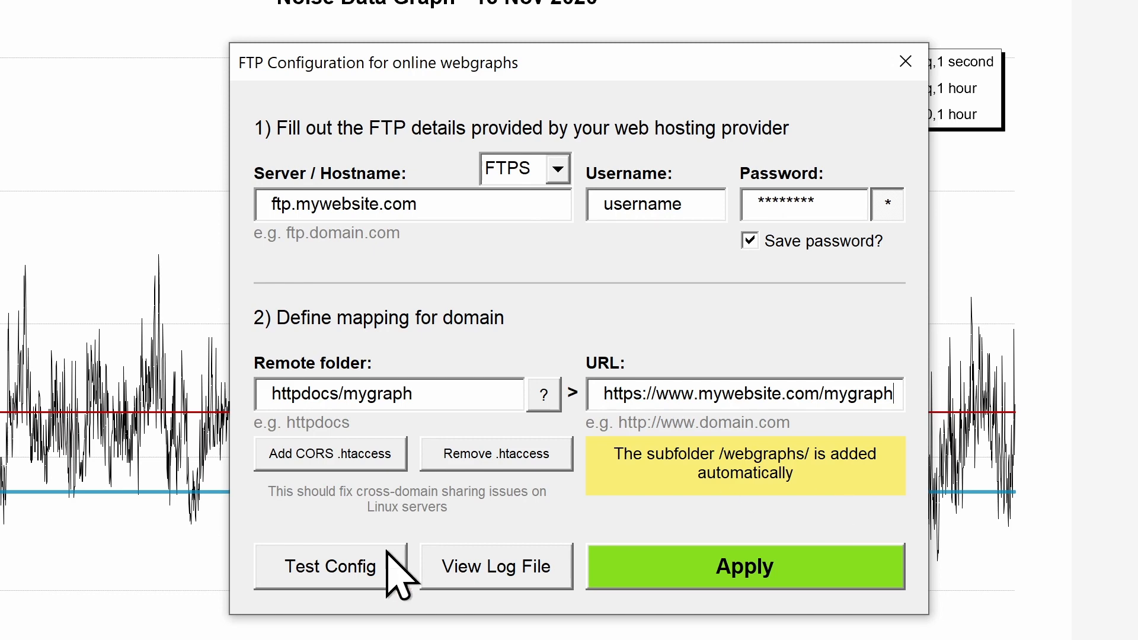
Step: Run the FTP configuration test and open the test file URL in the browser
left_click(335, 577)
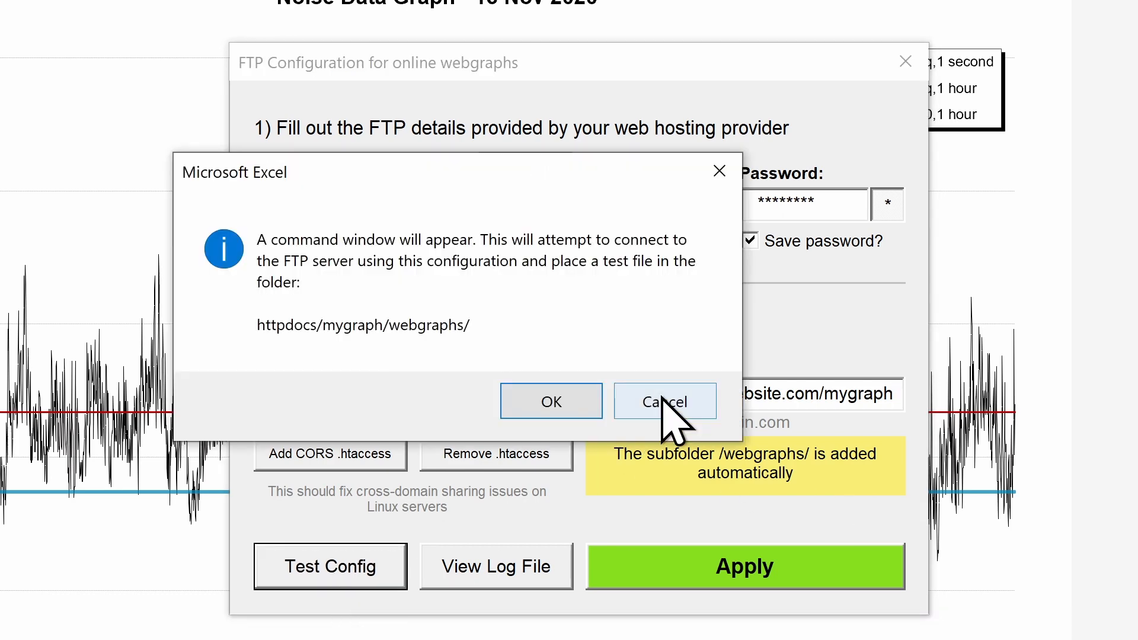
left_click(575, 402)
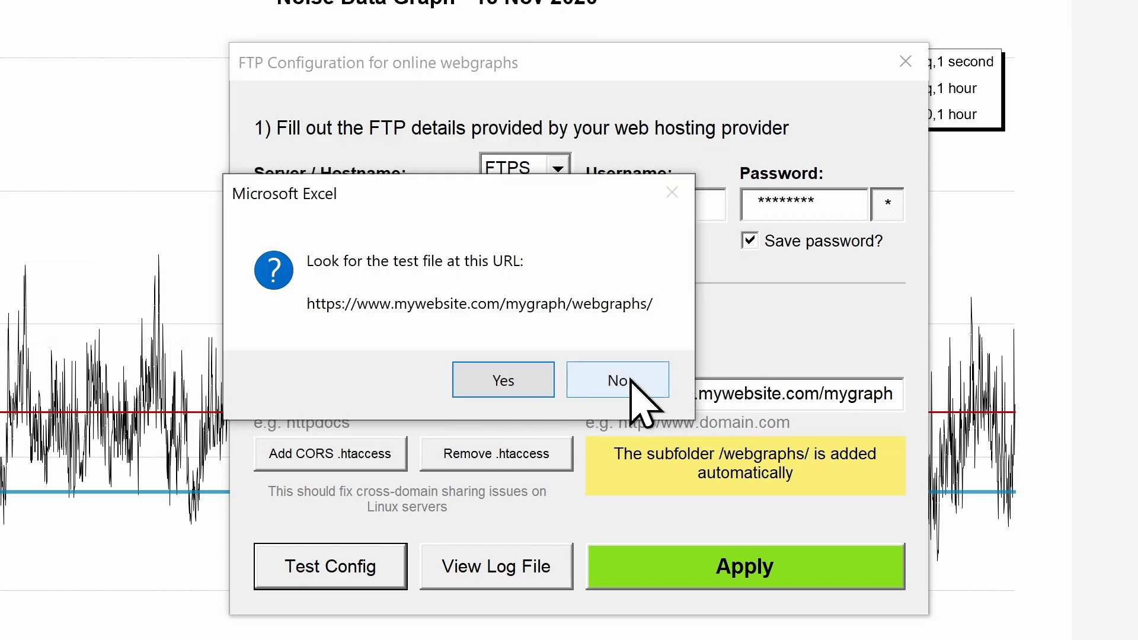
left_click(529, 379)
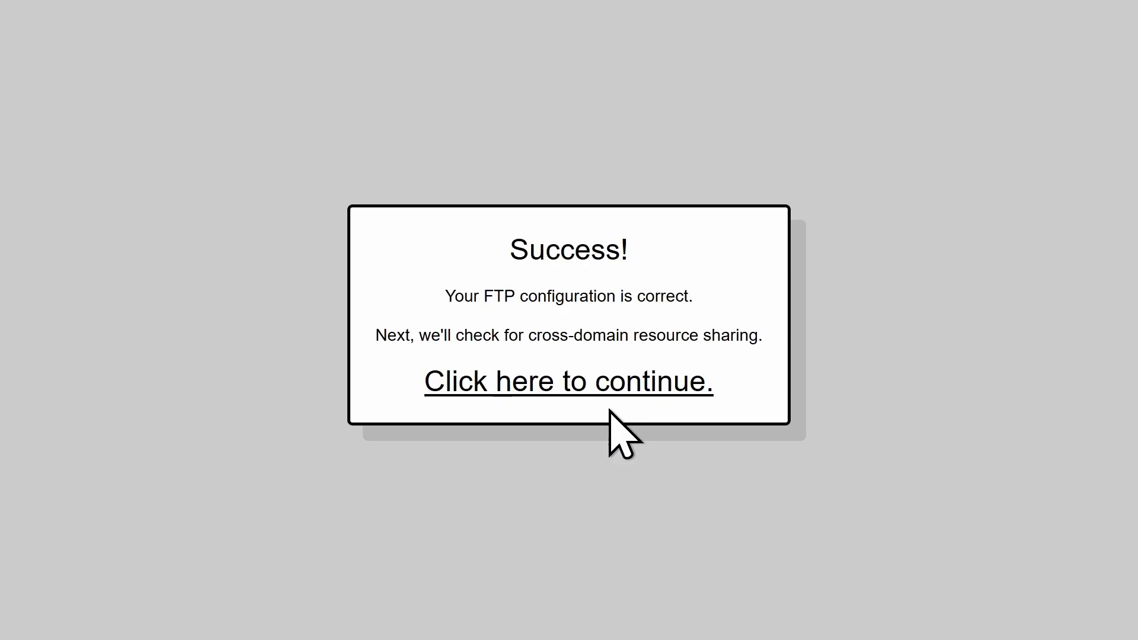
Step: Follow the 'Click here to continue.' link on the FTP Success page
left_click(610, 386)
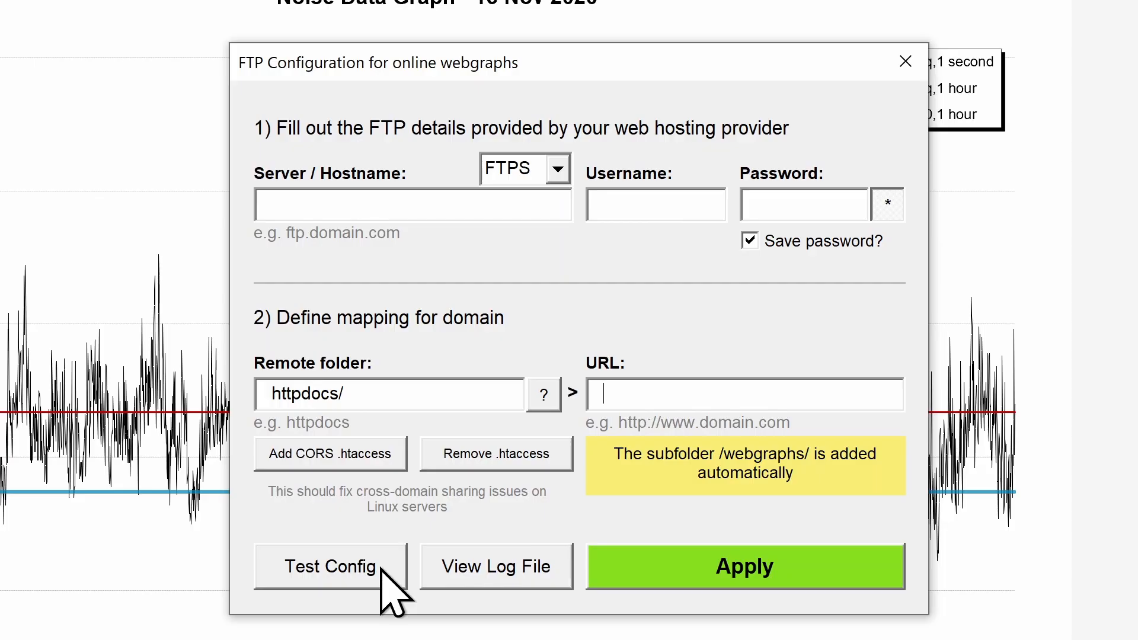
Step: Generate the CORS .htaccess file and review its noisetools.net Access-Control header lines in Notepad
left_click(377, 467)
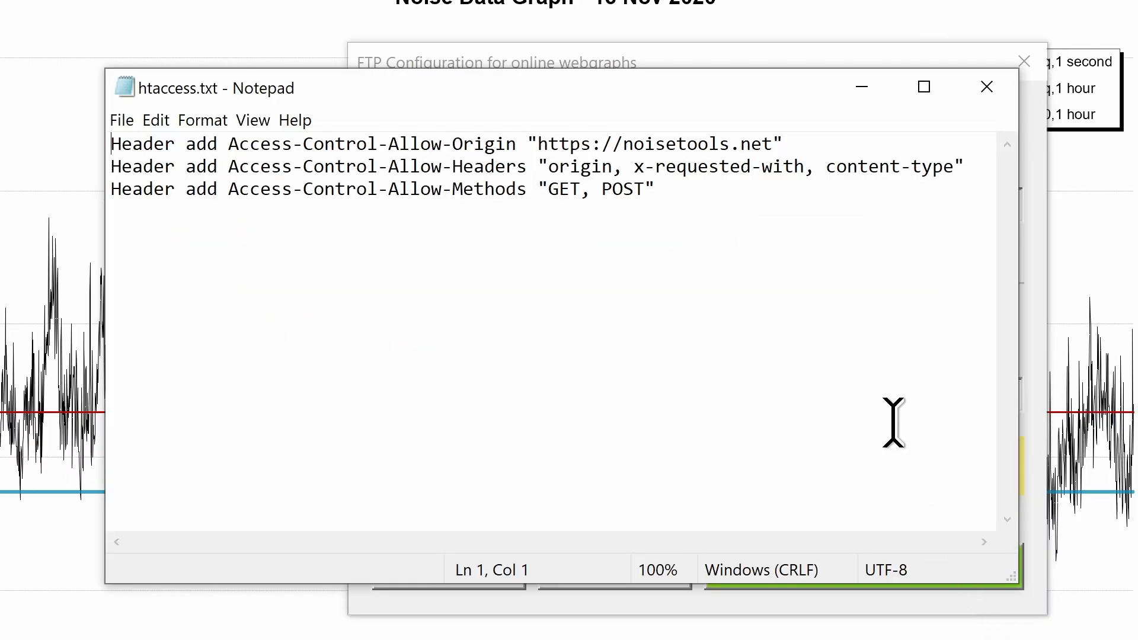
left_click_drag(894, 419, 99, 97)
left_click(795, 285)
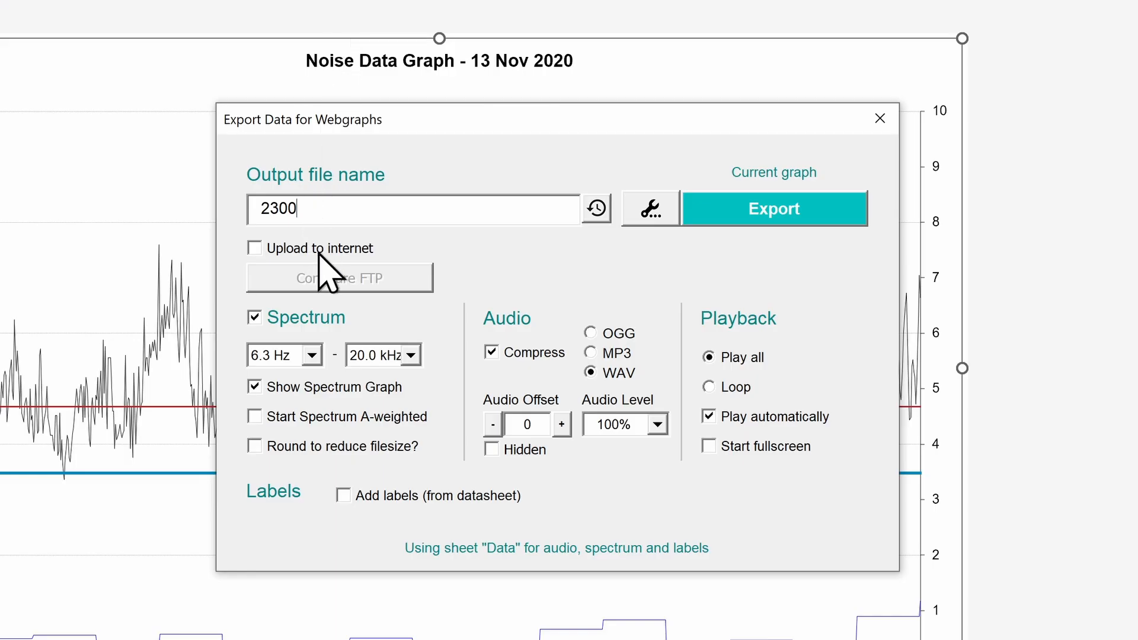
Step: Tick Upload to internet and Randomise file names? for the 2300 webgraph export
left_click(319, 252)
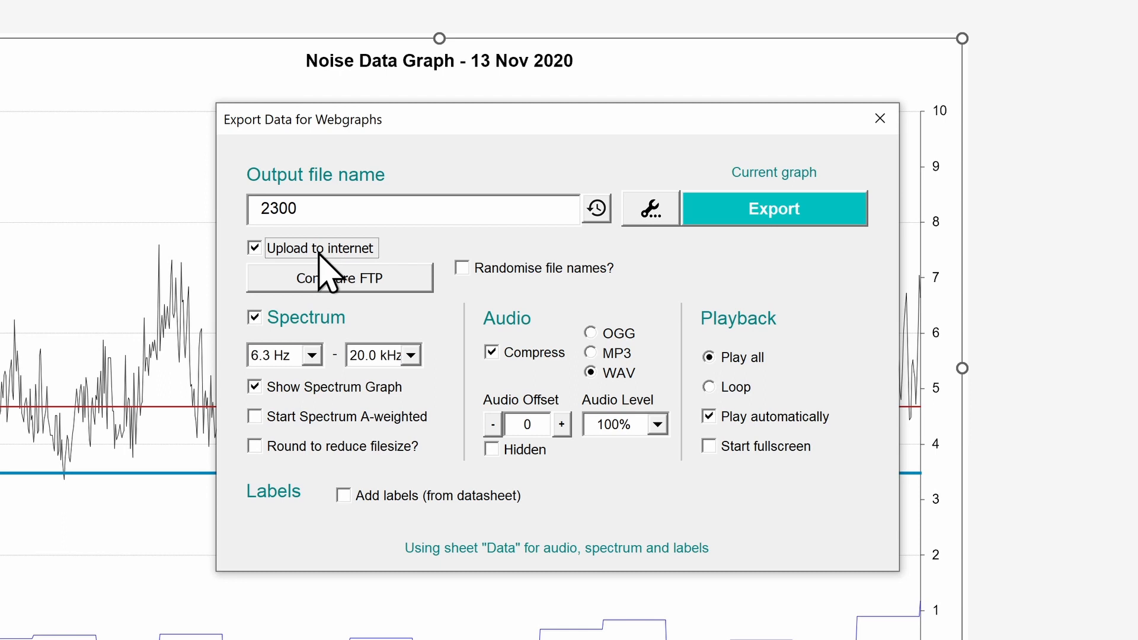
left_click(527, 272)
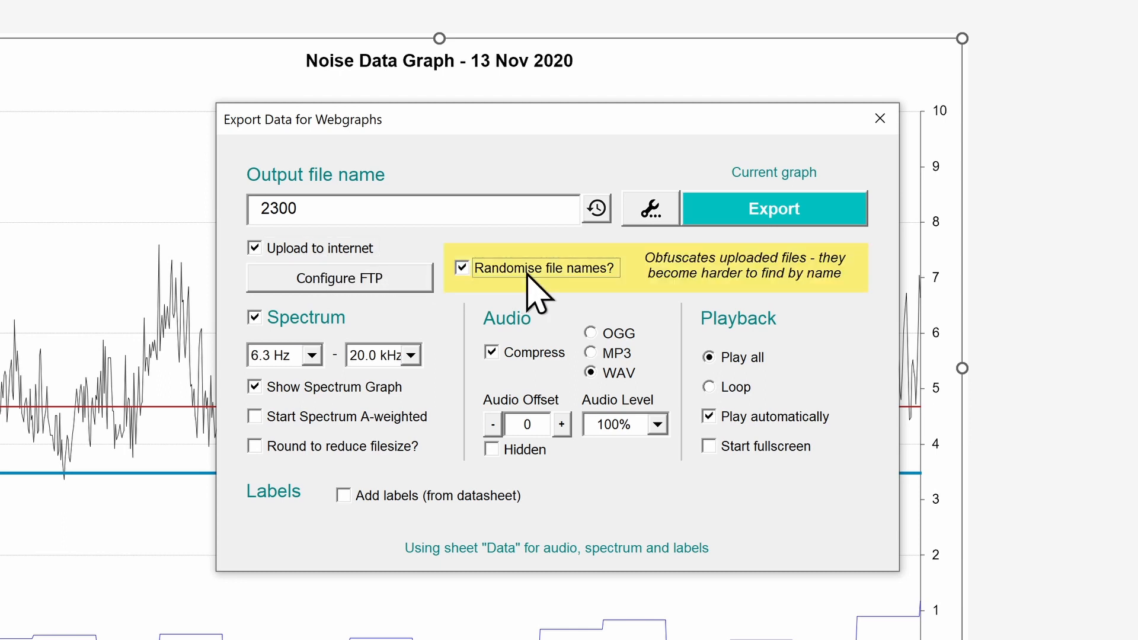